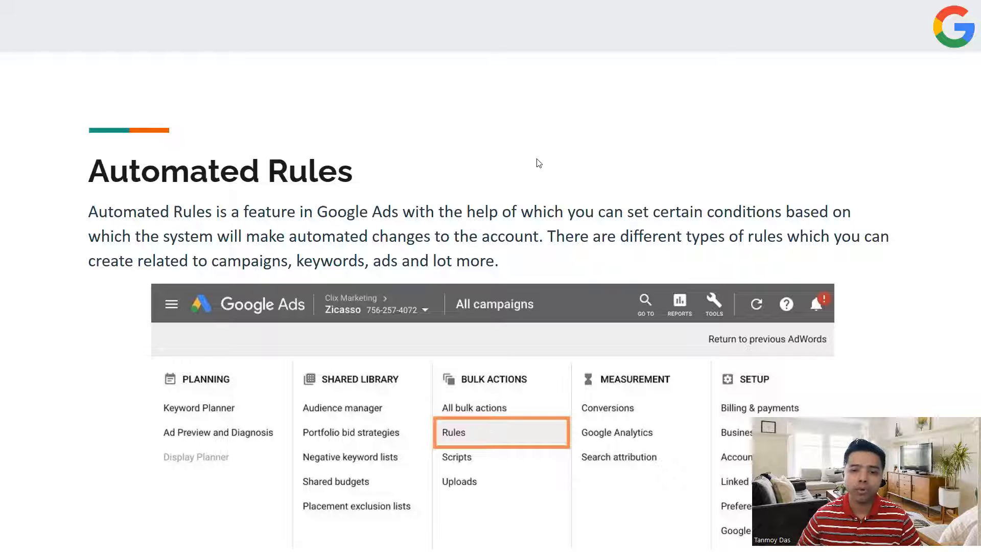
# - Leave the slideshow, switch to Google Ads, and open the automated rules page under bulk actions
pyautogui.press('Escape')
pyautogui.click(237, 7)
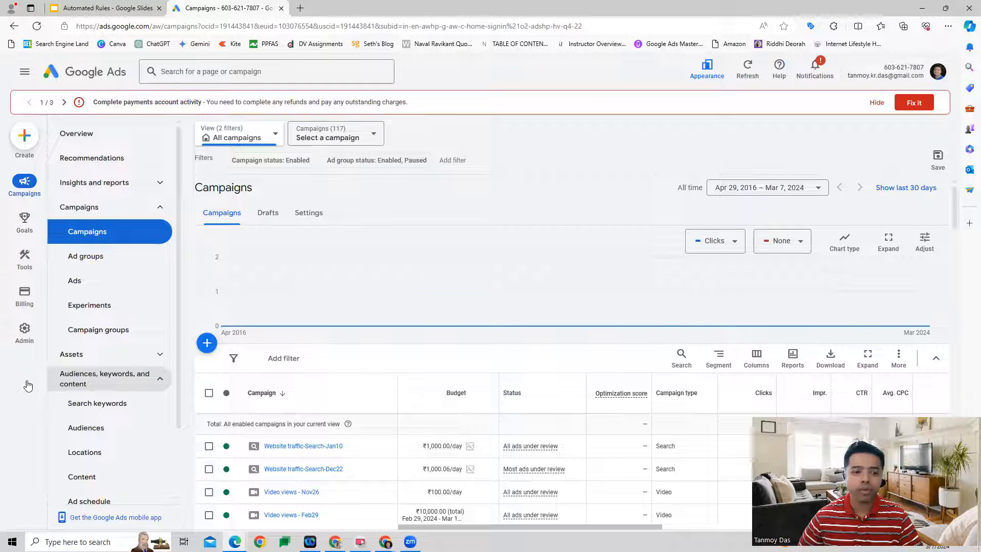
pyautogui.moveTo(23, 263)
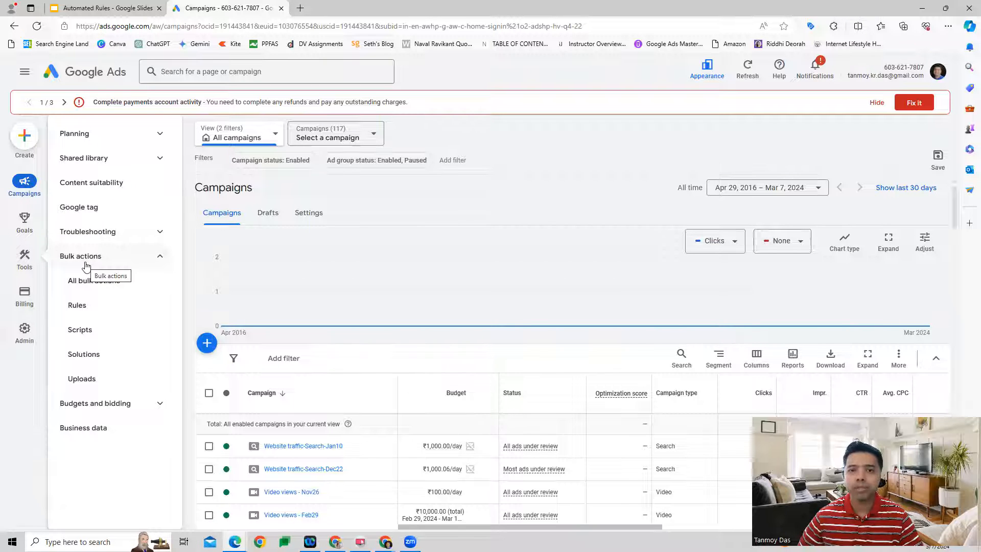
pyautogui.click(82, 316)
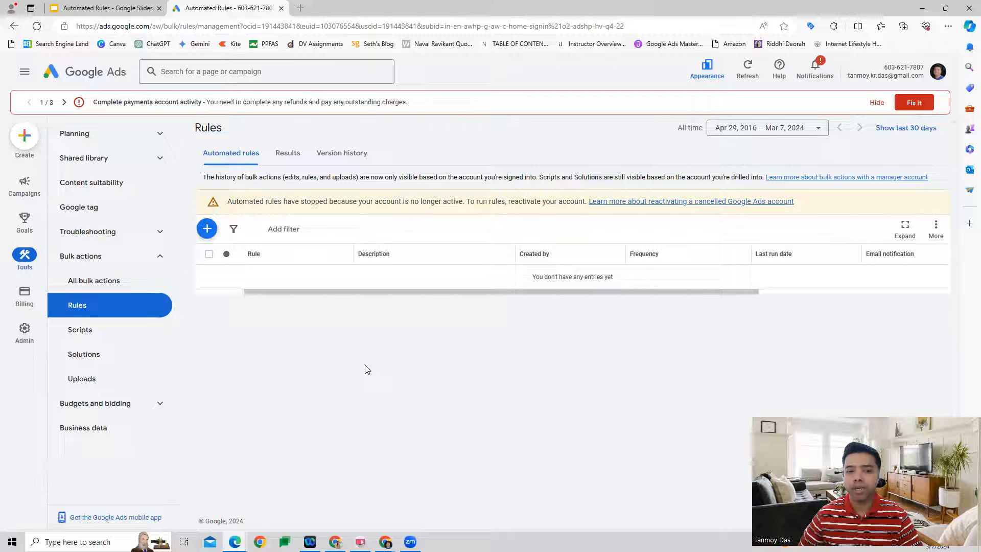
# - Start a new campaign rule and name it "Budget Rule - Mar8"
pyautogui.click(207, 230)
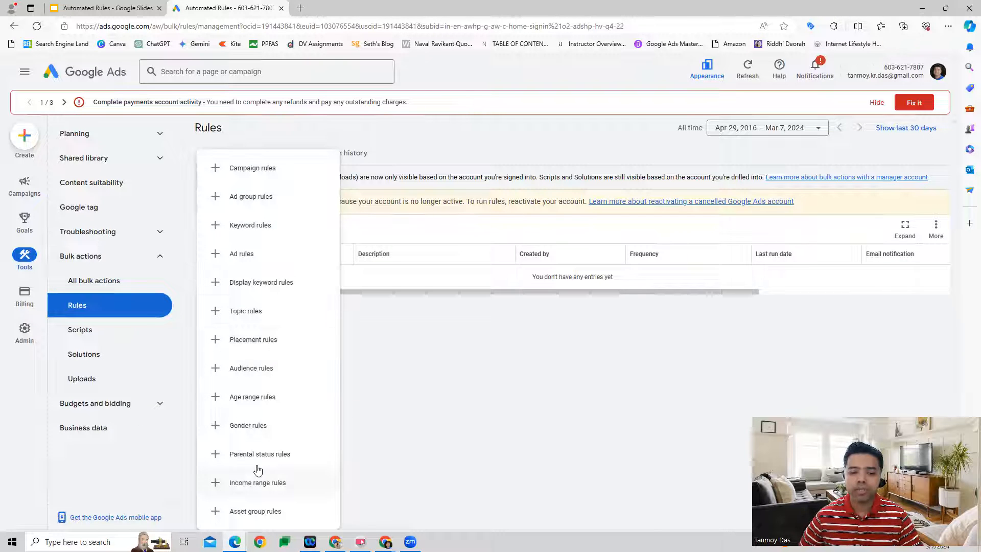
pyautogui.click(272, 178)
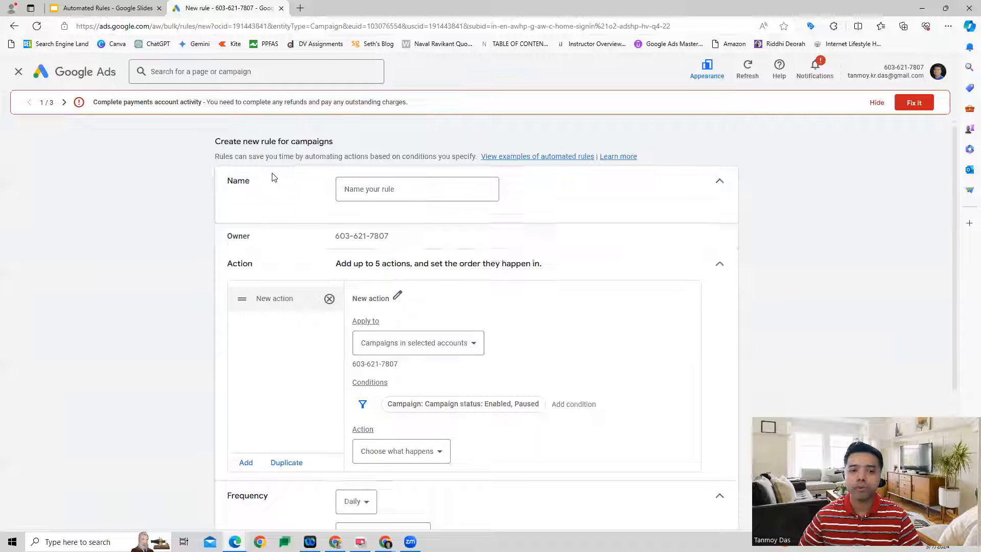
pyautogui.click(384, 196)
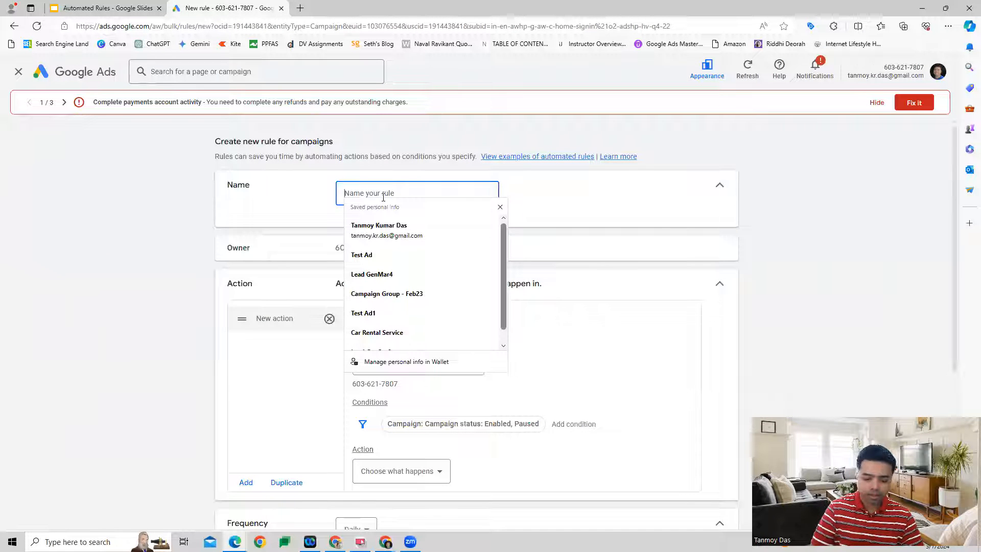
pyautogui.write('Budget -')
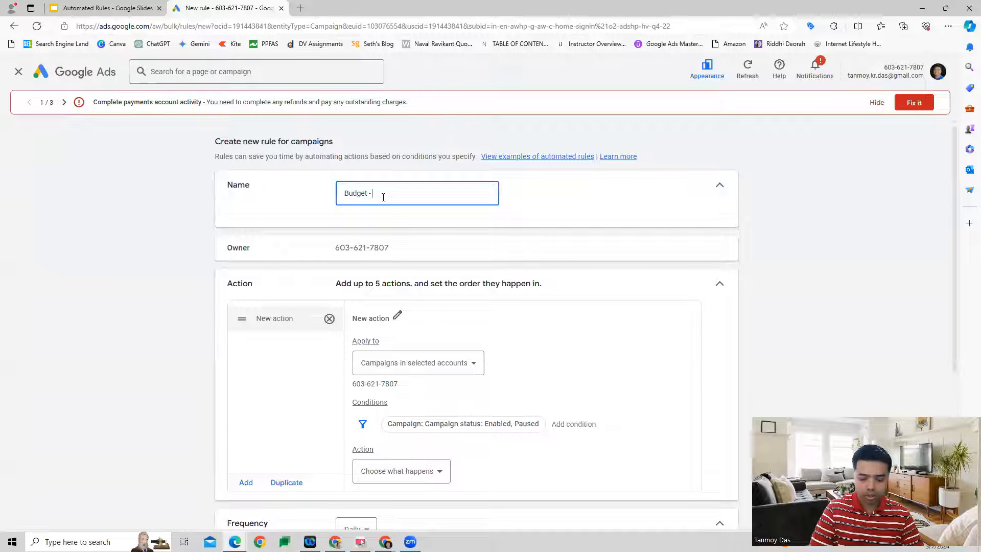
pyautogui.press('BackSpace')
pyautogui.write('Rule')
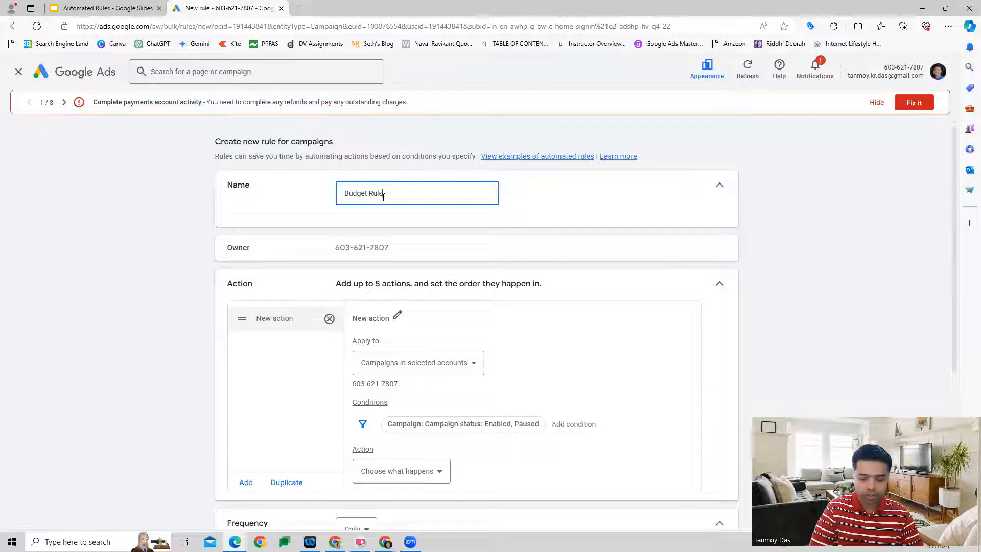
pyautogui.write(' - Mar8')
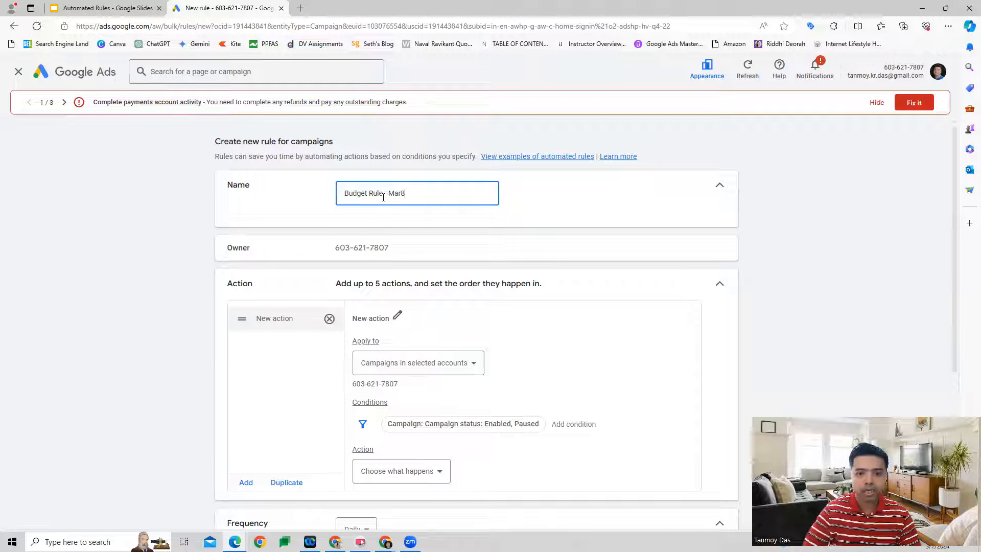
pyautogui.click(546, 199)
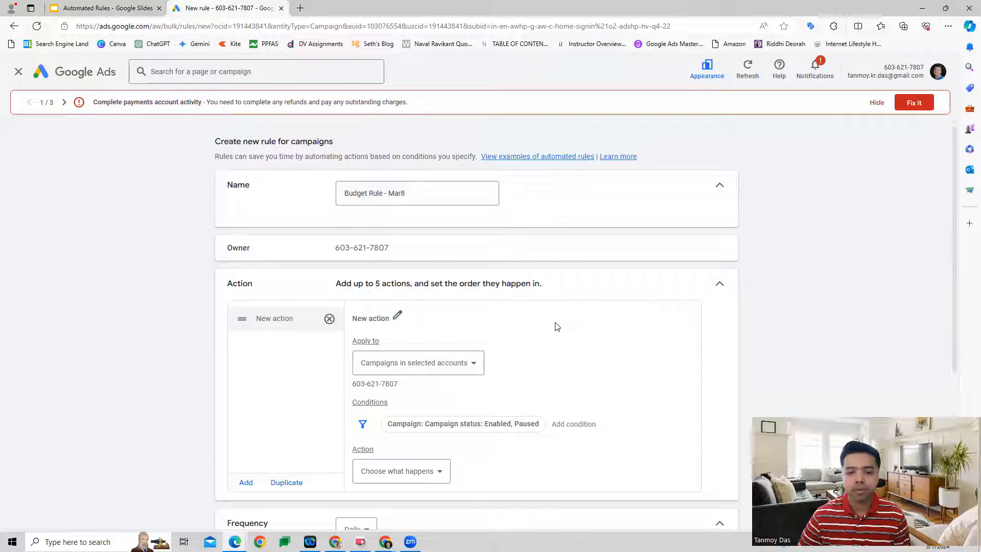
pyautogui.scroll(-2, 553, 322)
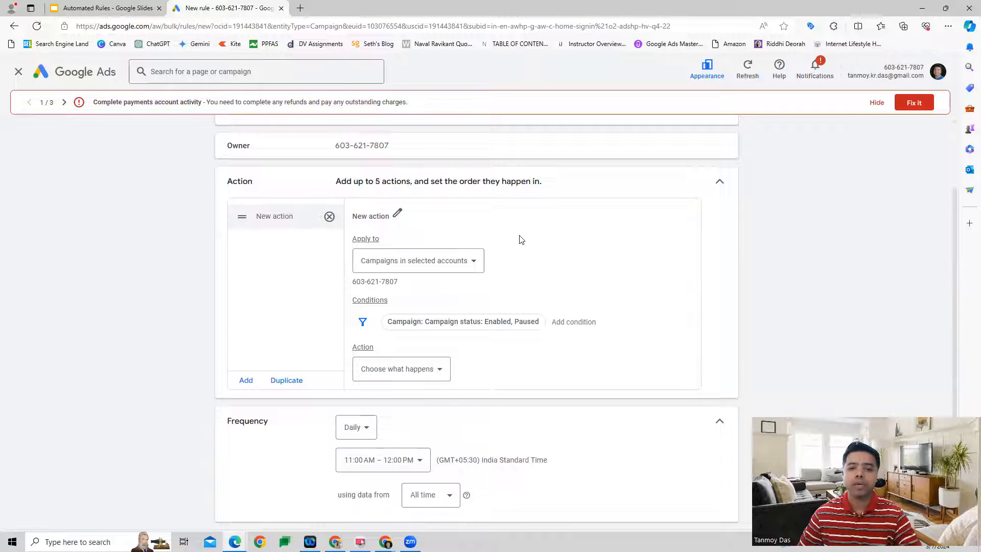
pyautogui.click(432, 269)
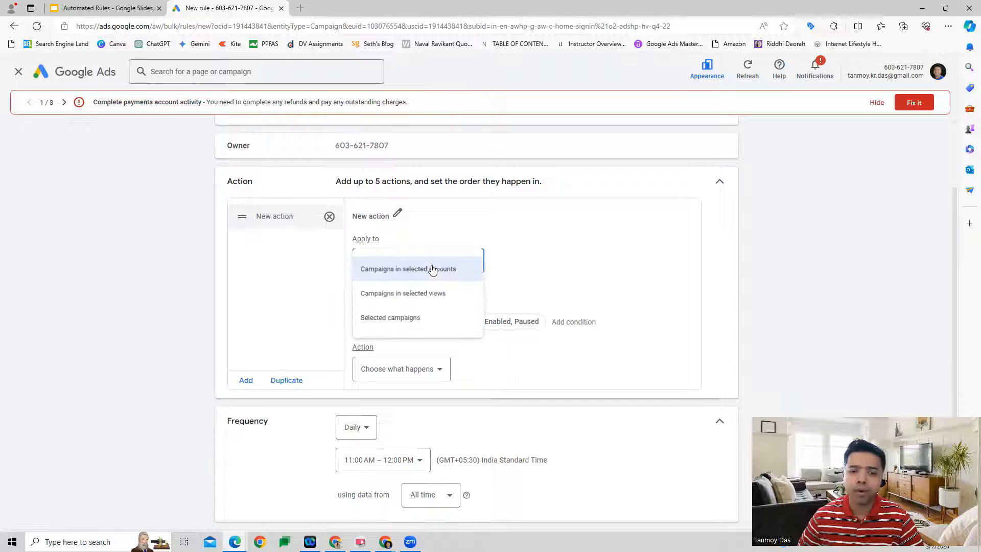
pyautogui.click(521, 274)
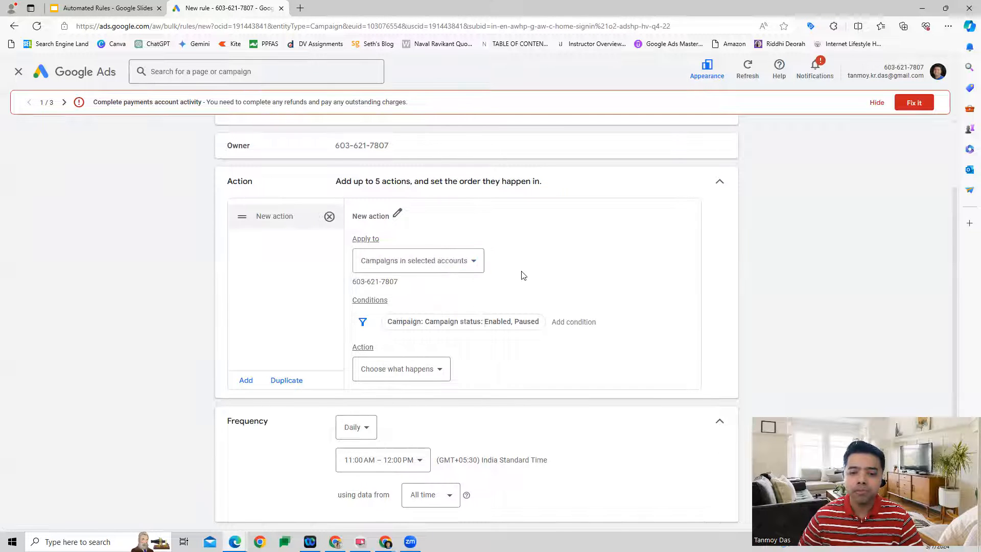
# - Add a condition to the campaign rule requiring Cost = ₹5000
pyautogui.click(575, 322)
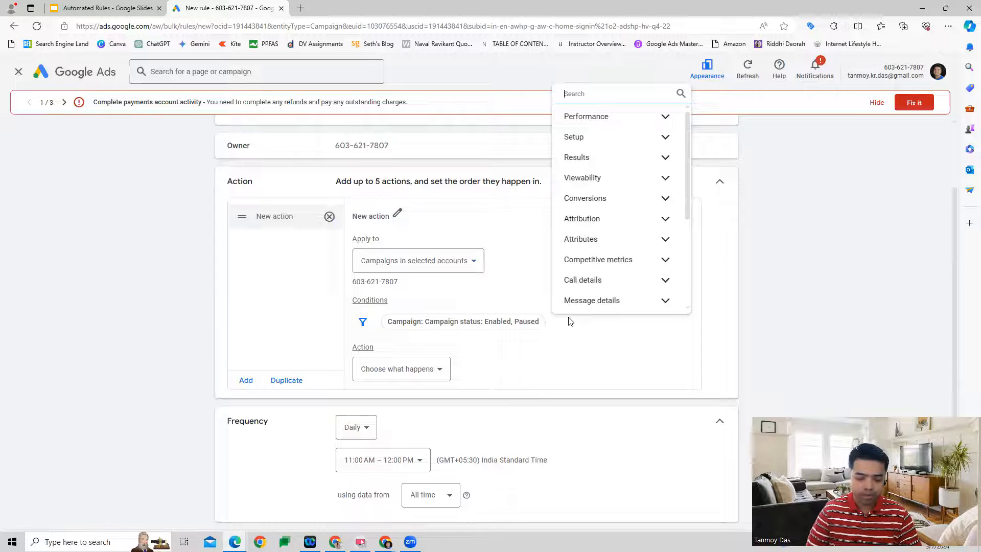
pyautogui.write('cost')
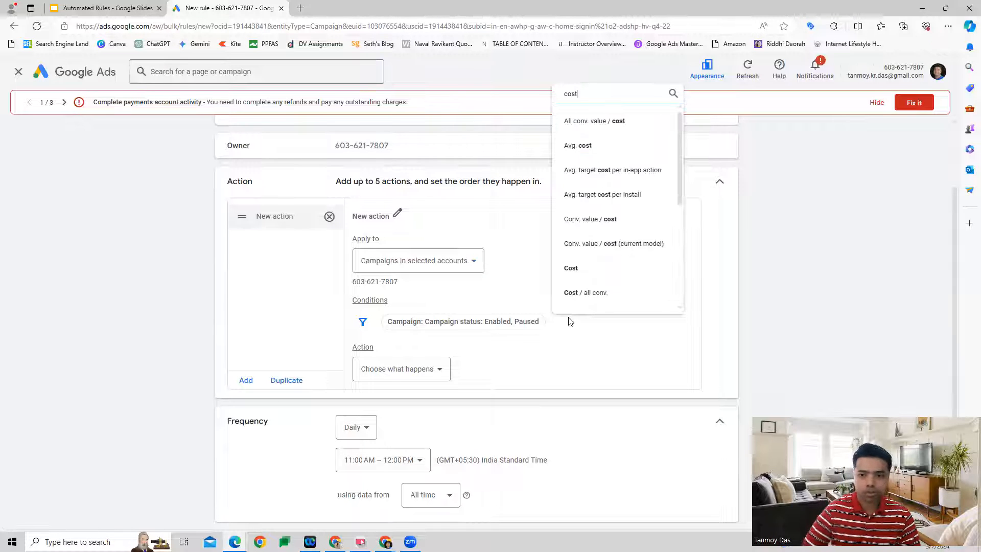
pyautogui.click(591, 268)
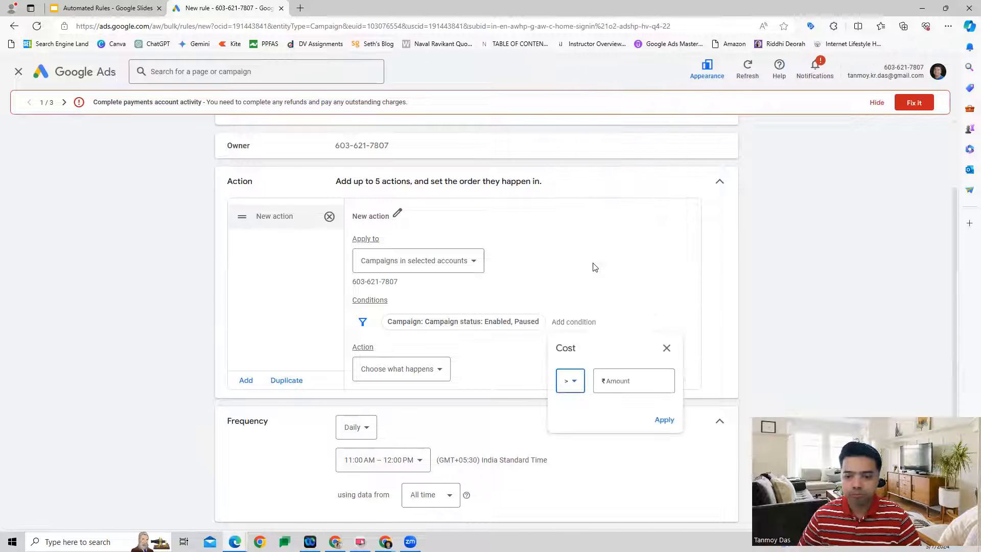
pyautogui.click(573, 381)
pyautogui.click(567, 301)
pyautogui.click(612, 381)
pyautogui.write('5000')
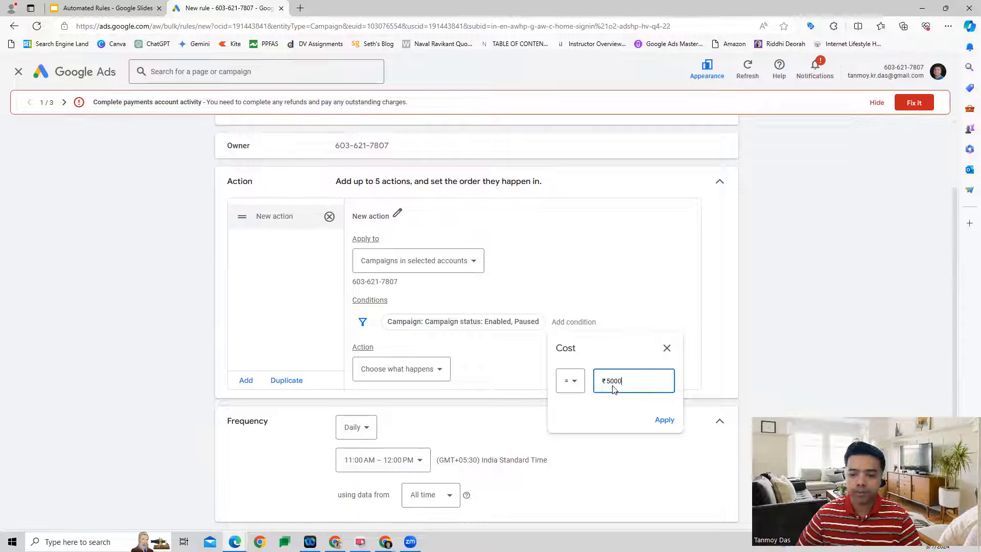
pyautogui.click(665, 420)
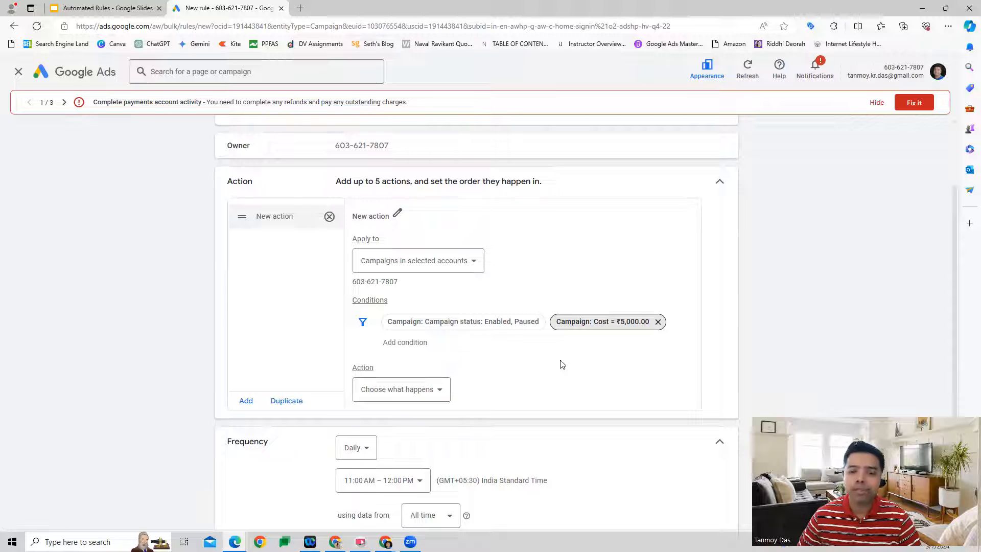
# - Set the rule's action to Pause campaigns and save the rule
pyautogui.click(427, 389)
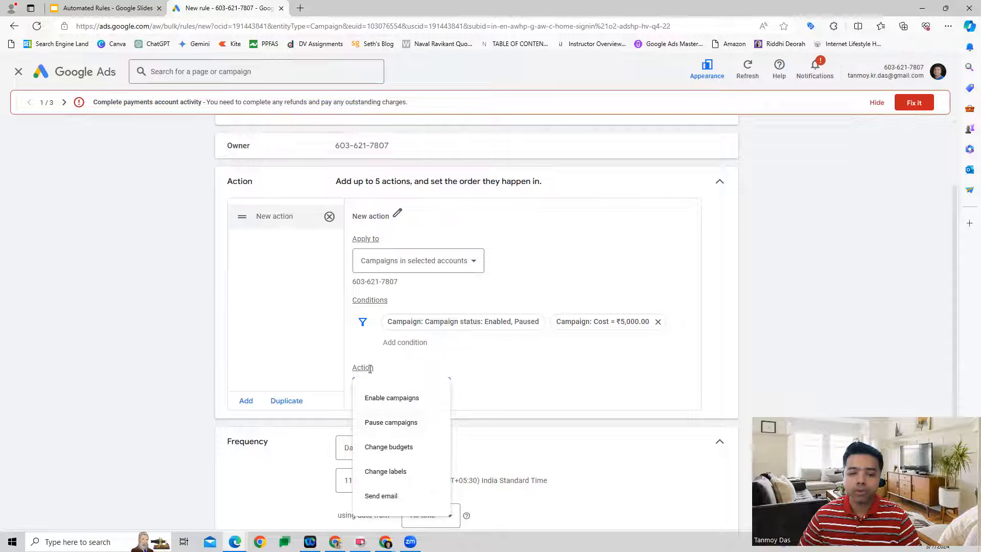
pyautogui.click(381, 430)
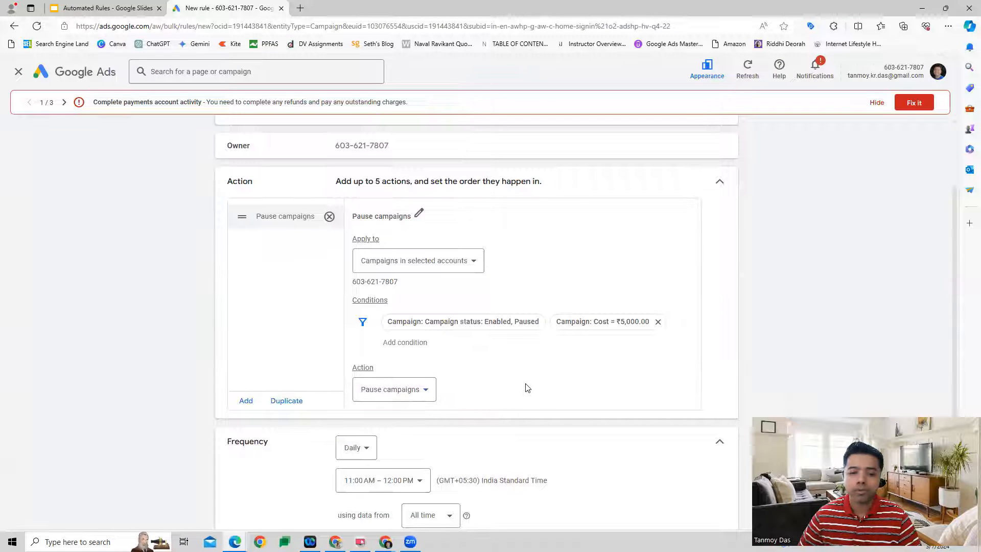
pyautogui.scroll(-3, 528, 389)
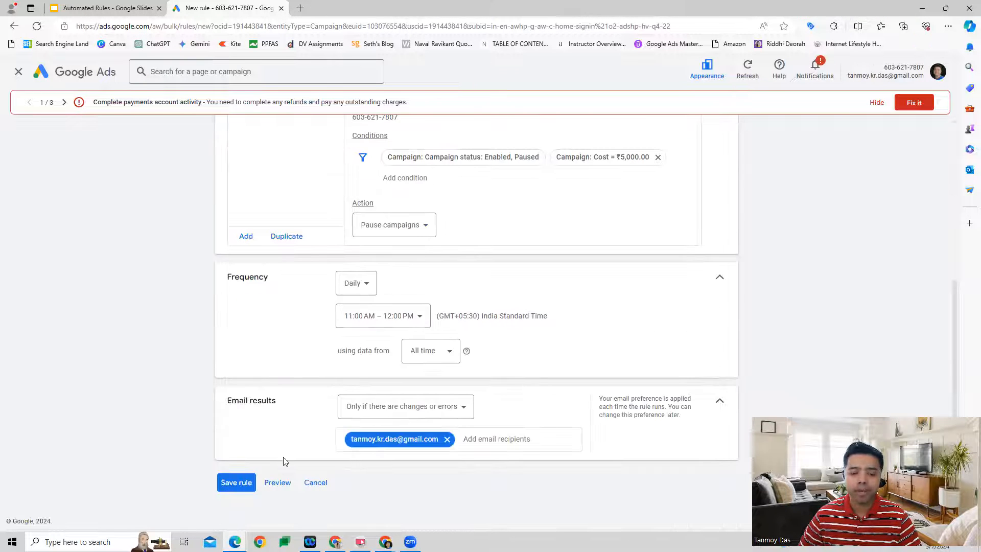
pyautogui.click(232, 483)
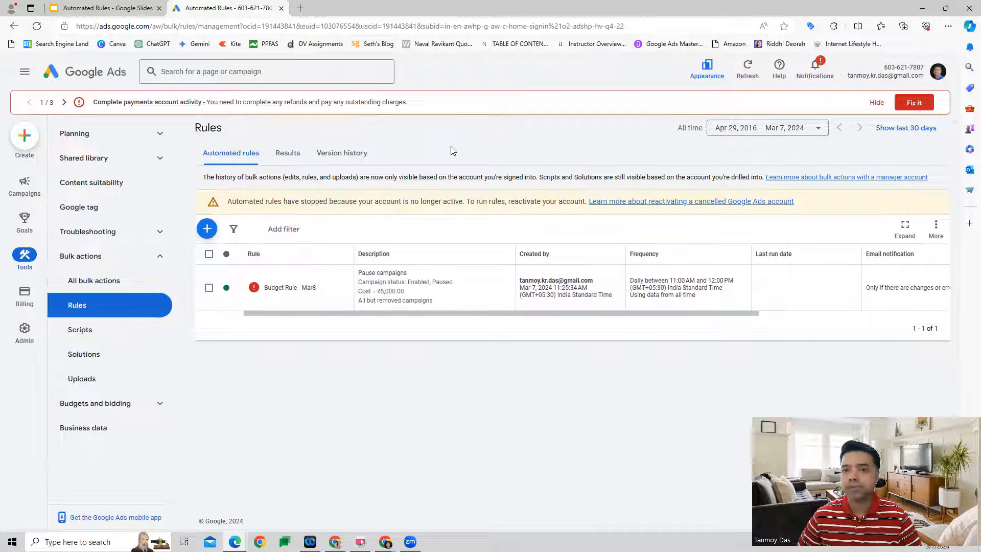
# - Start a new keyword rule and name it "Good Keyword - Mar7"
pyautogui.click(211, 230)
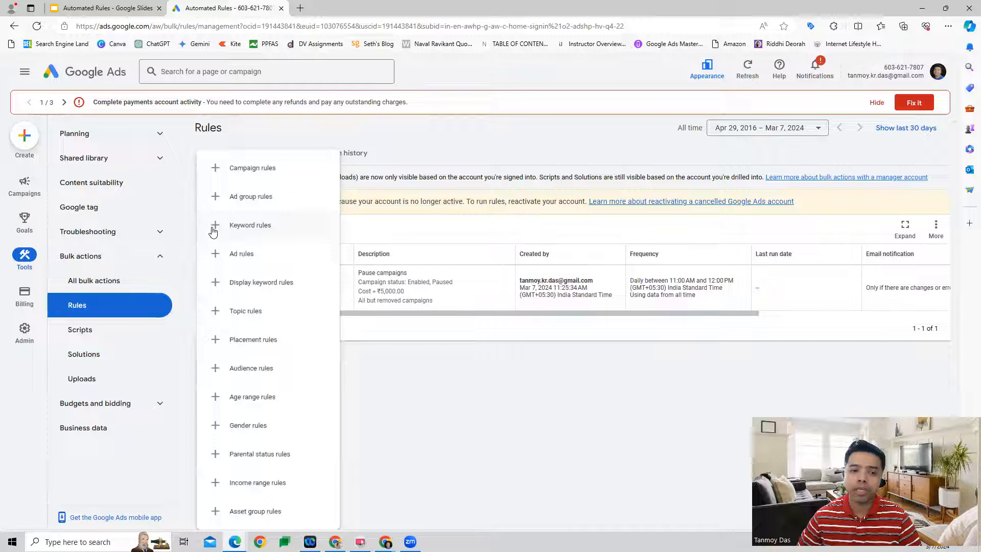
pyautogui.click(249, 227)
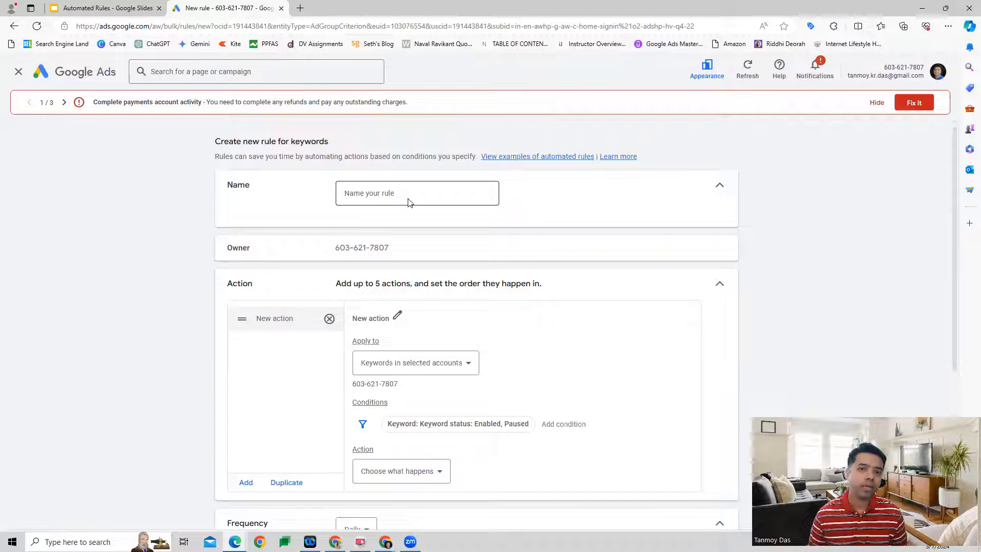
pyautogui.click(409, 202)
pyautogui.write('Keyword')
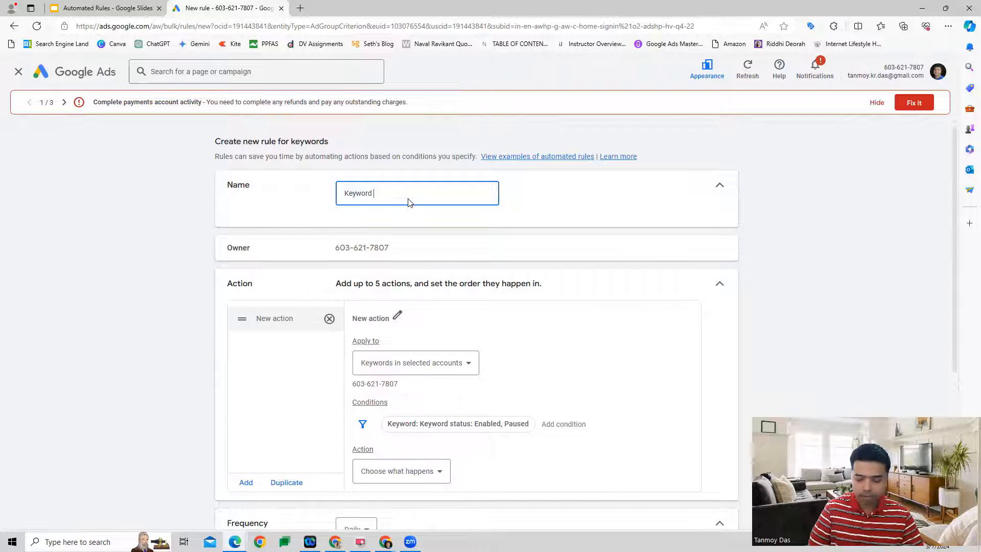
pyautogui.press('Home')
pyautogui.write('Google')
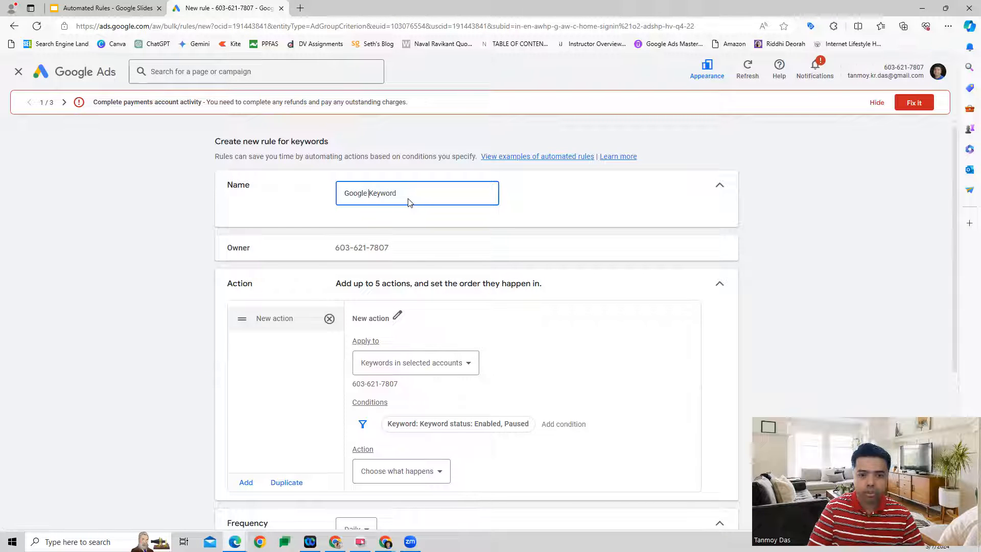
pyautogui.press('BackSpace')
pyautogui.press('BackSpace')
pyautogui.press('BackSpace')
pyautogui.press('BackSpace')
pyautogui.write('d ')
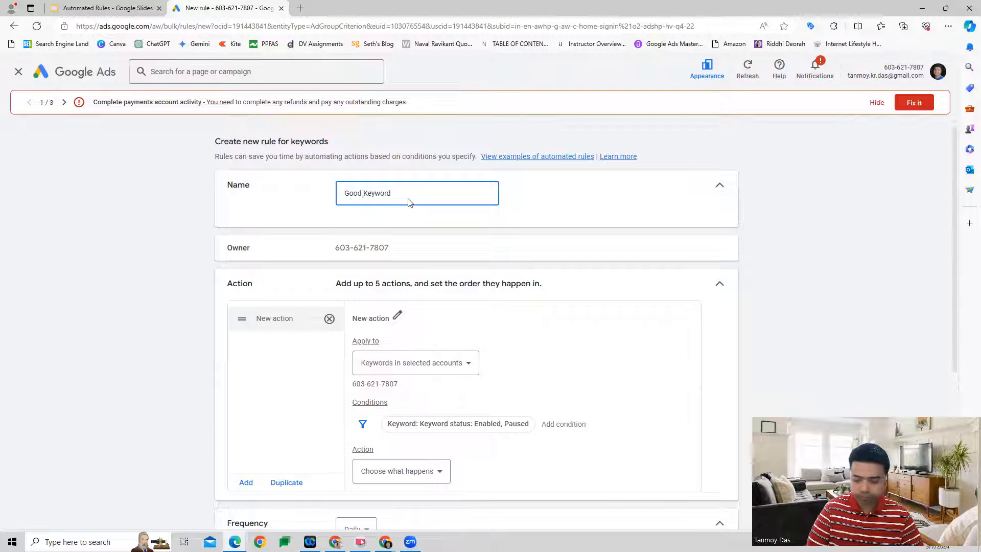
pyautogui.write('- Mar7')
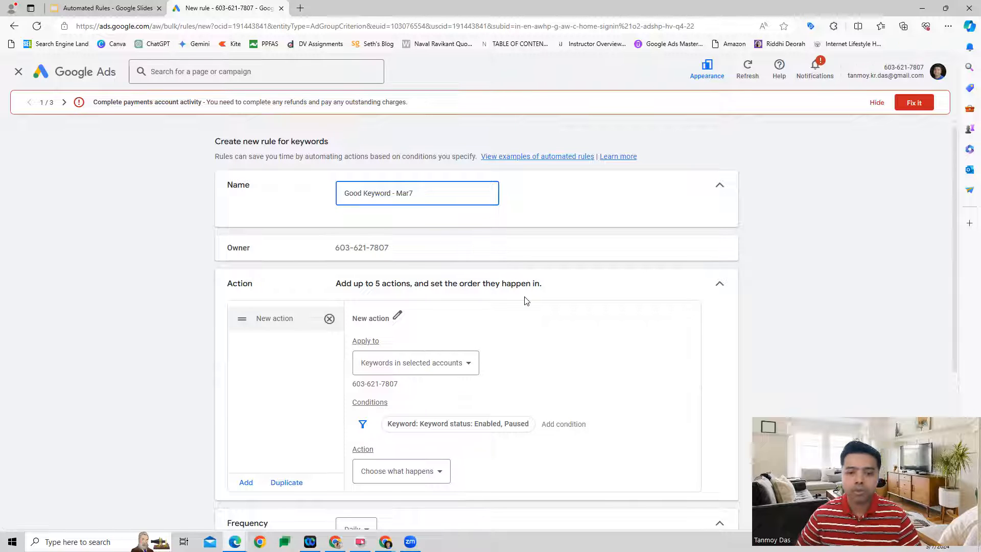
pyautogui.scroll(-2, 528, 307)
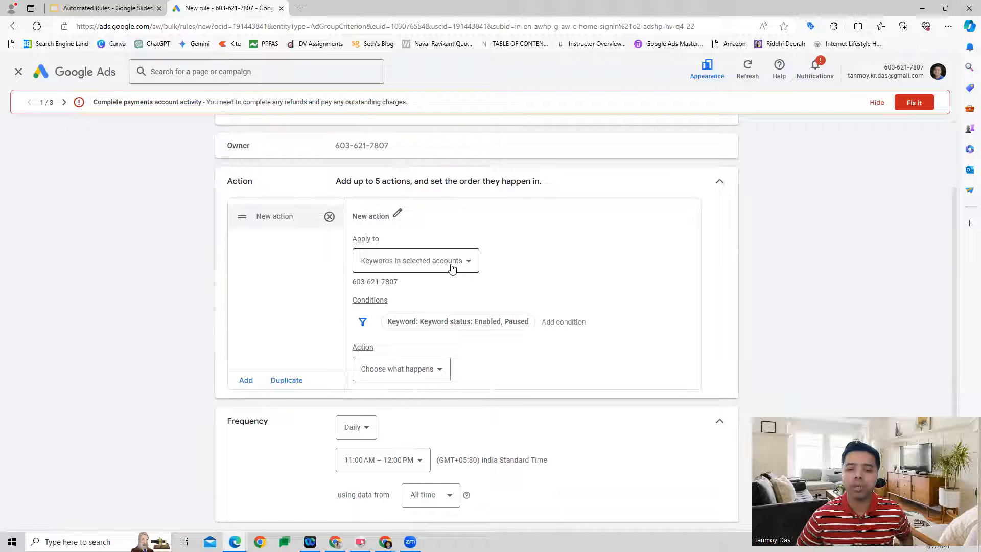
pyautogui.click(550, 326)
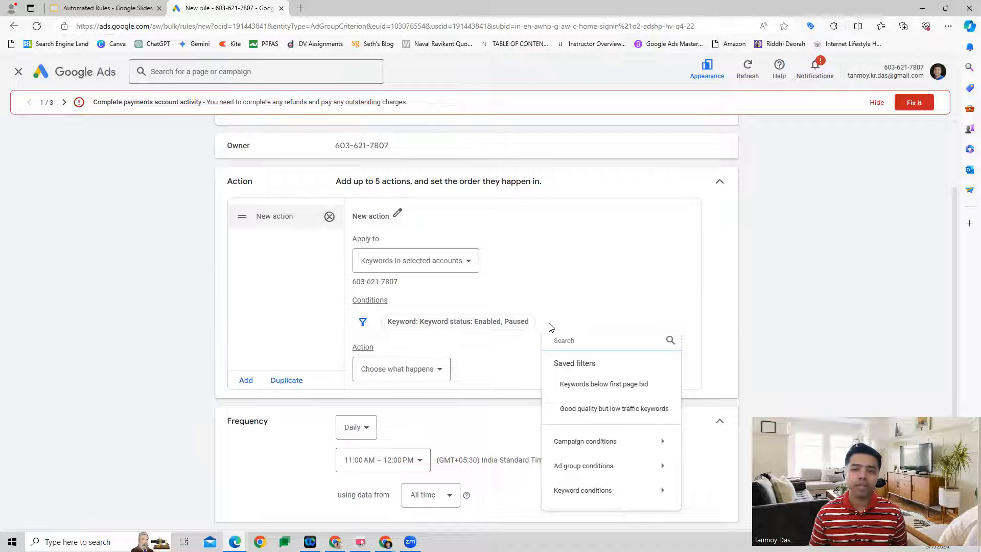
pyautogui.write('ctr')
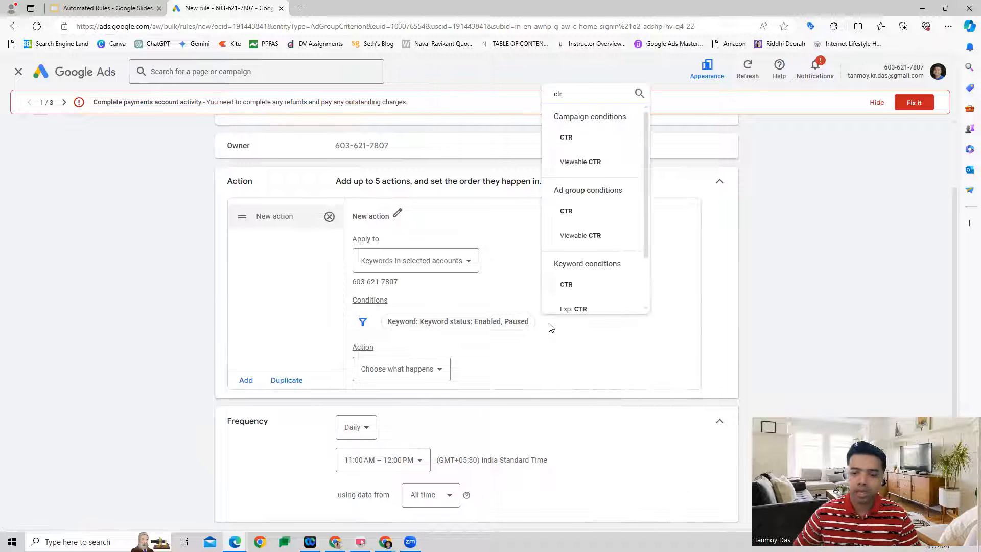
pyautogui.click(584, 298)
pyautogui.click(619, 348)
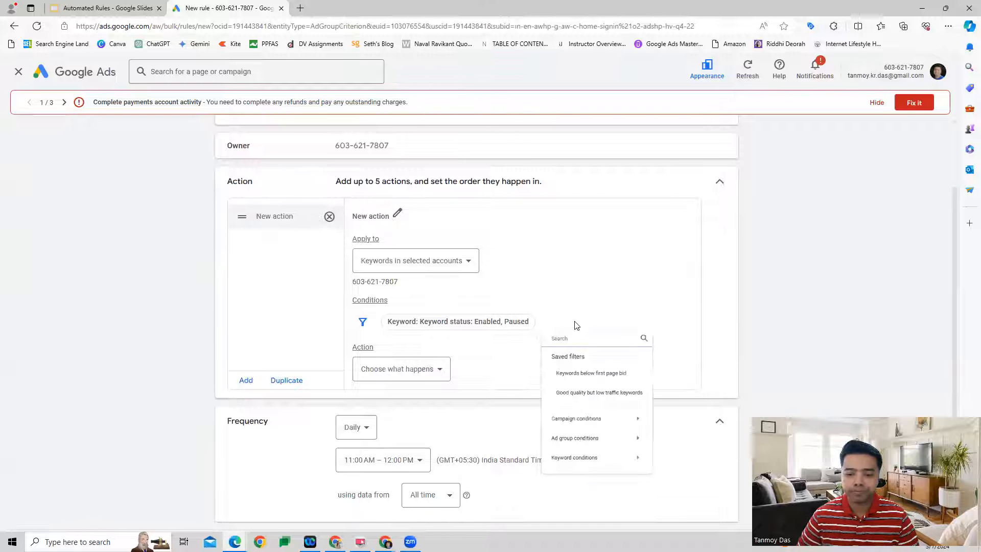
# - Add a keyword-level condition to the rule requiring CTR > 2%
pyautogui.click(576, 323)
pyautogui.write('ctr')
pyautogui.click(587, 290)
pyautogui.write('2')
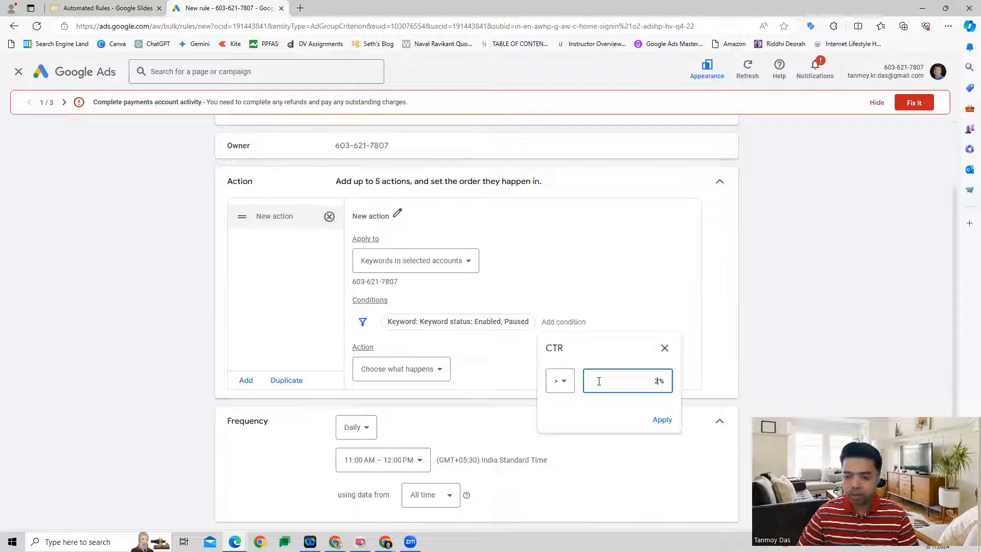
pyautogui.click(662, 420)
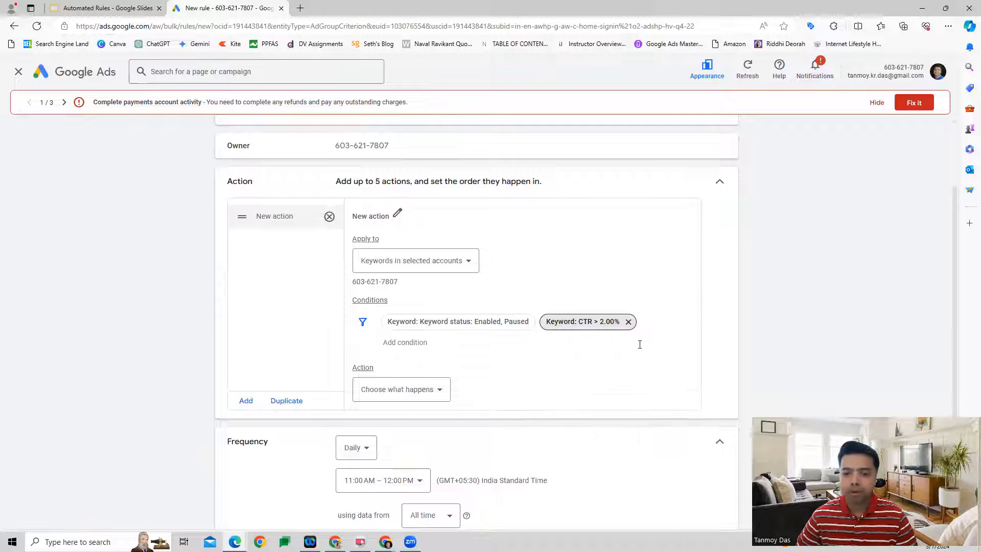
# - Add a second keyword-level condition to the rule requiring Clicks > 50
pyautogui.click(407, 343)
pyautogui.write('click')
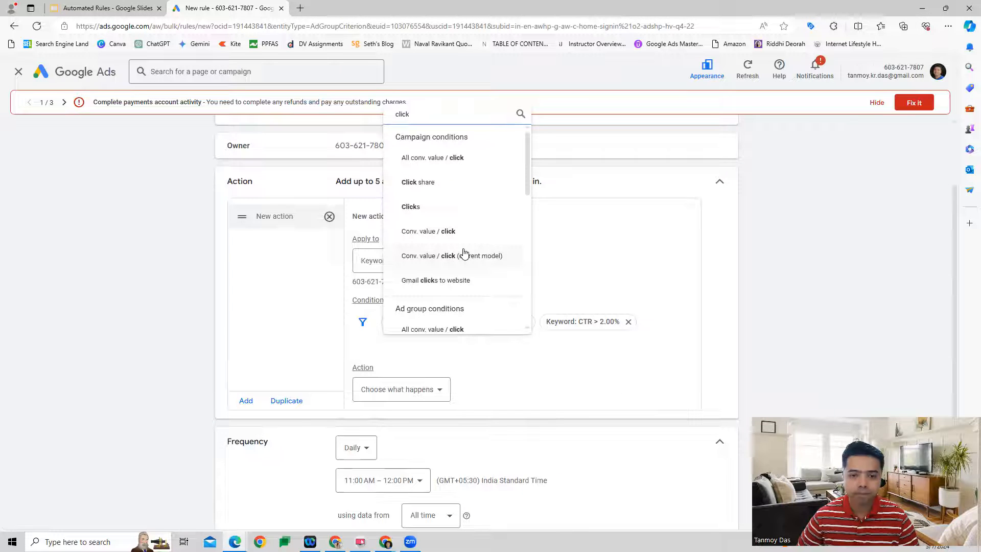
pyautogui.scroll(-5, 460, 255)
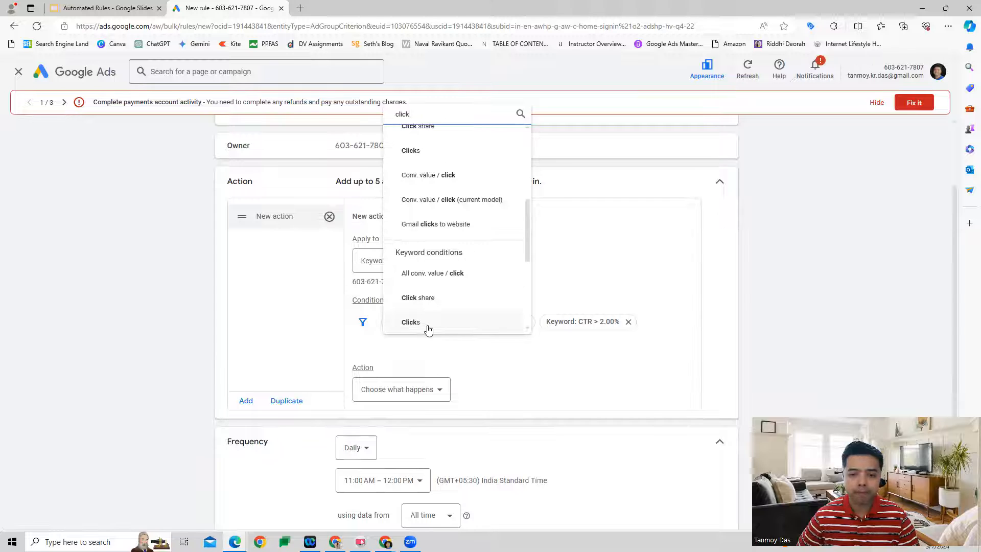
pyautogui.click(428, 327)
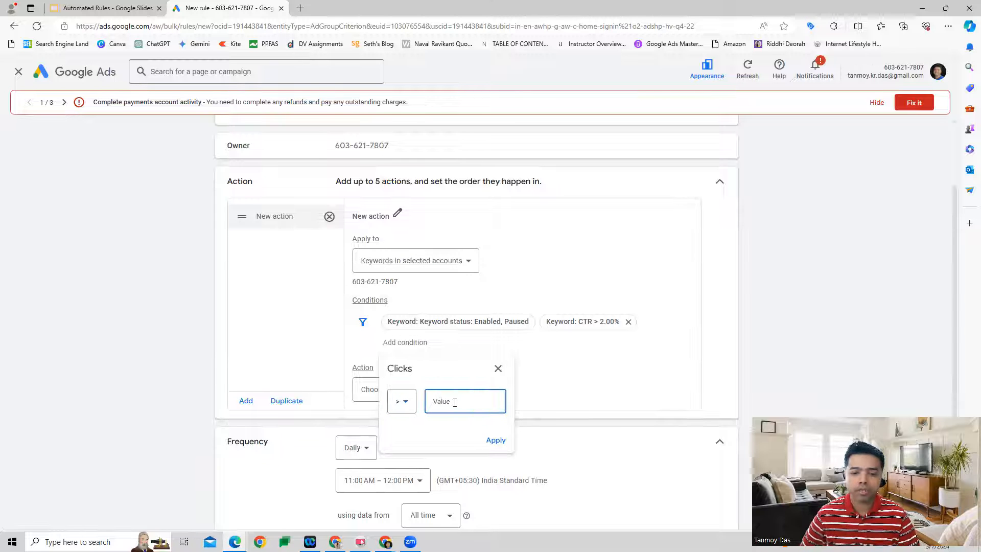
pyautogui.write('50')
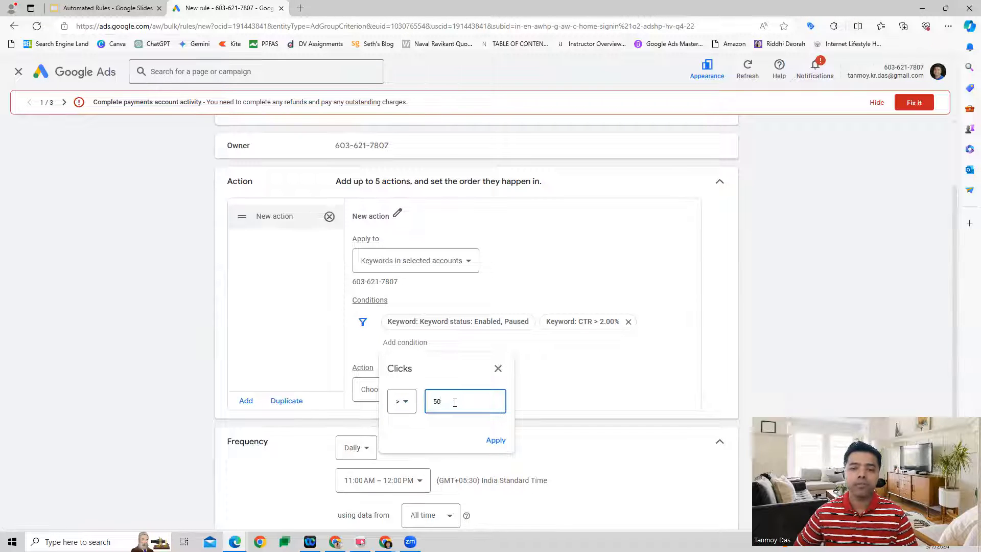
pyautogui.click(496, 440)
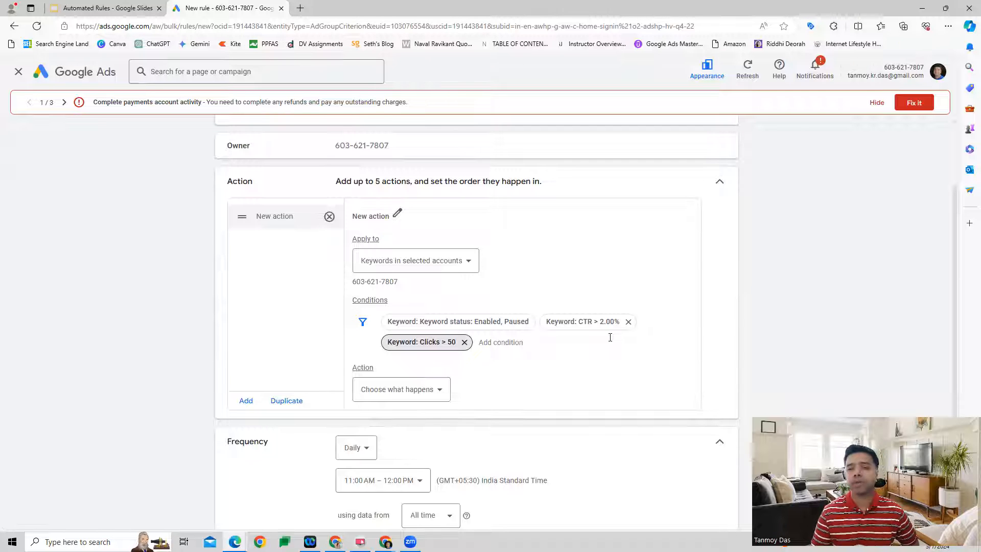
# - Set the rule's action to change keyword bids, increasing them by a percentage of 10%
pyautogui.scroll(-1, 610, 337)
pyautogui.click(427, 337)
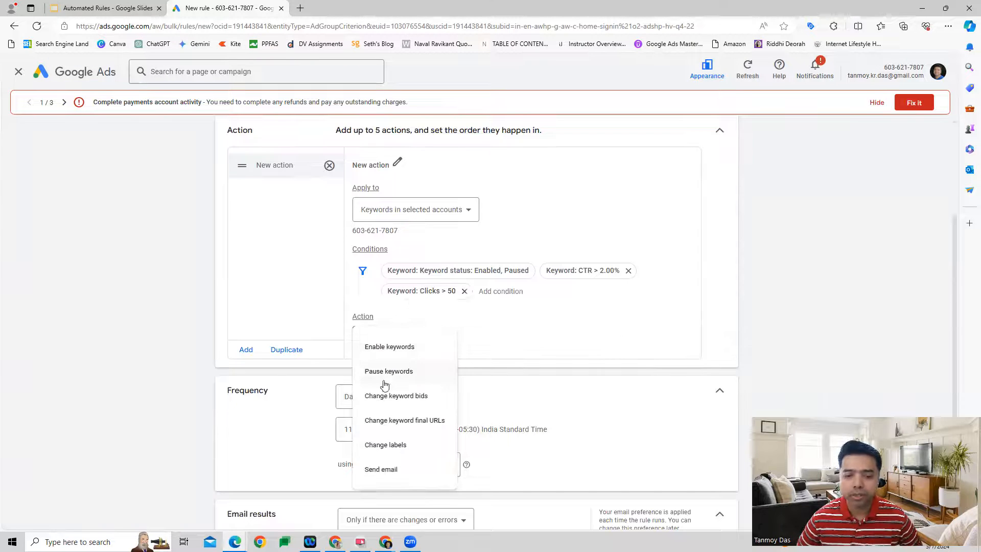
pyautogui.click(404, 401)
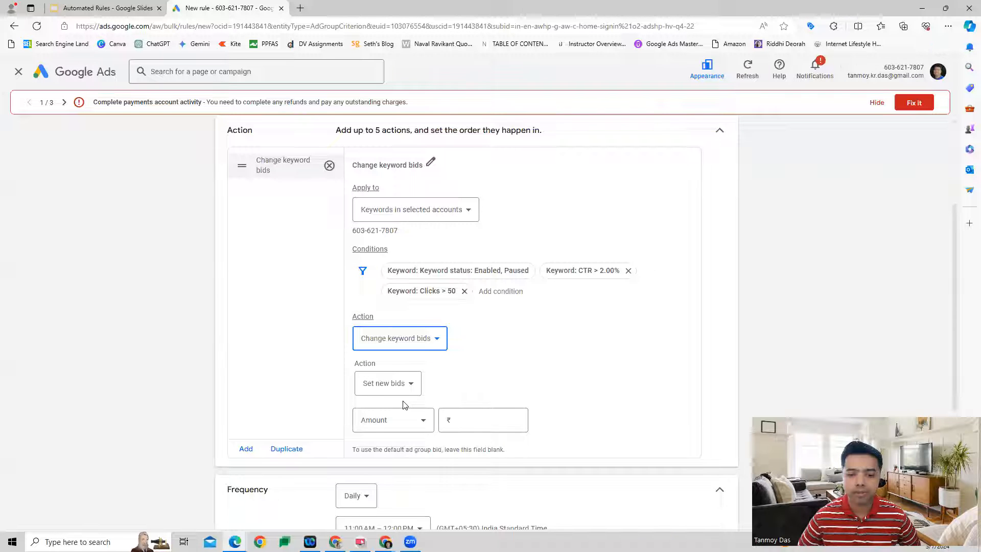
pyautogui.scroll(-3, 593, 281)
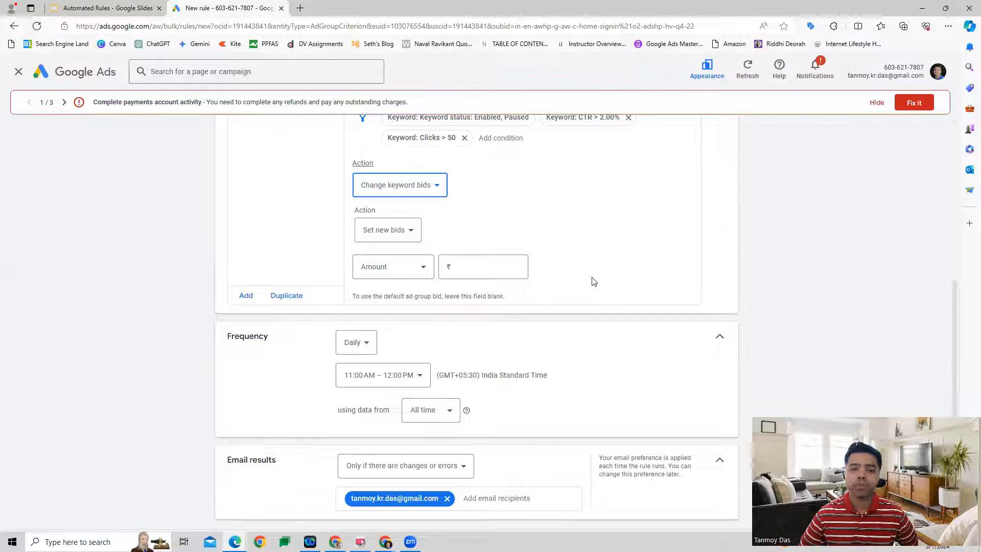
pyautogui.click(413, 236)
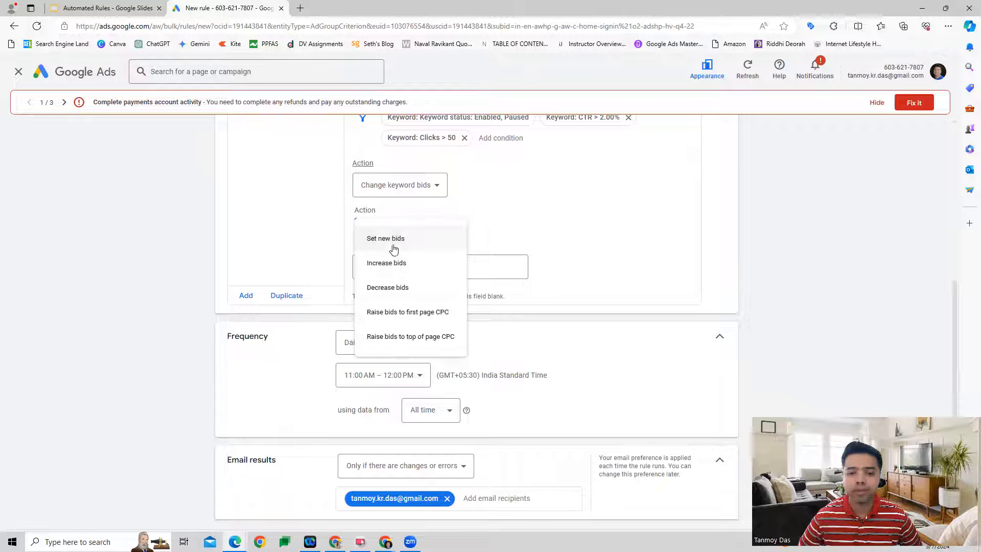
pyautogui.click(397, 273)
pyautogui.click(399, 283)
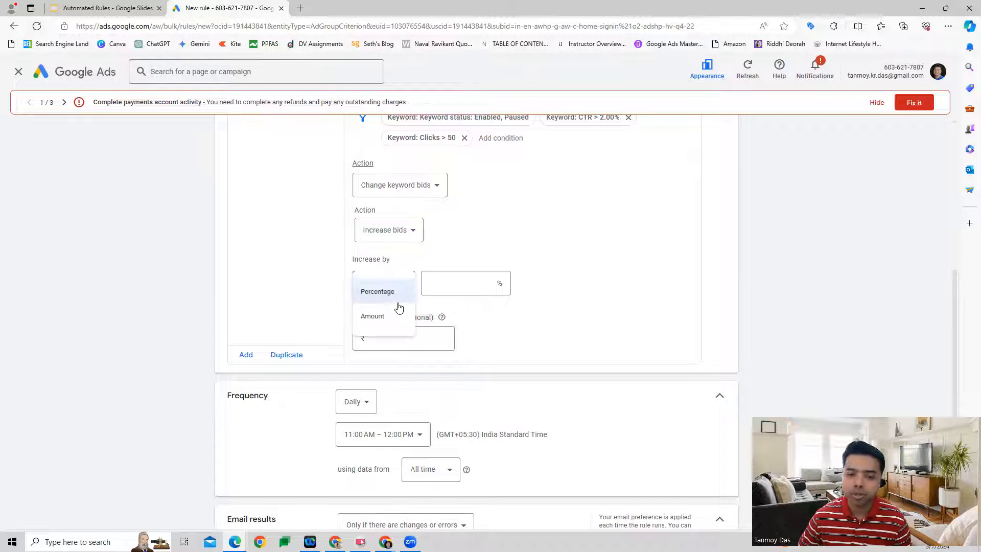
pyautogui.click(396, 290)
pyautogui.click(442, 284)
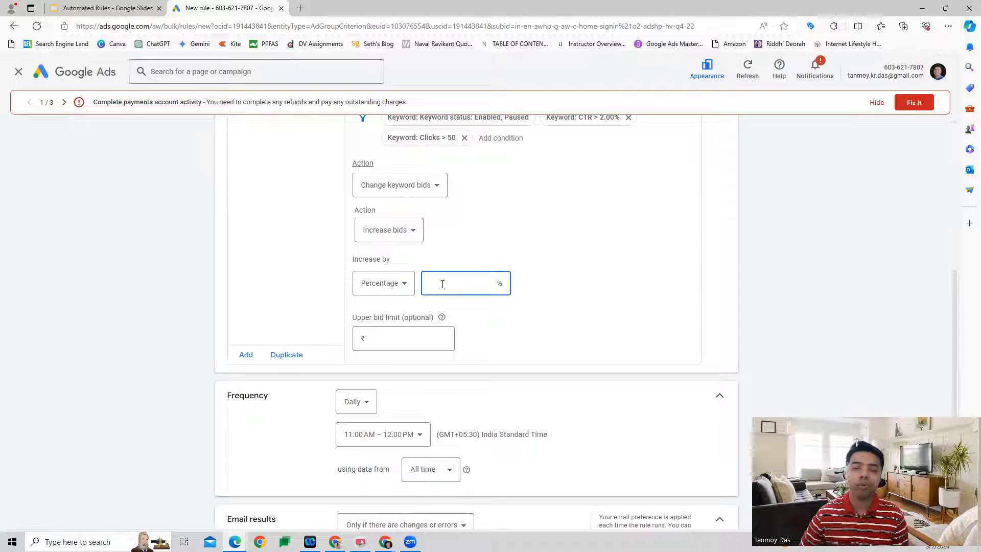
pyautogui.write('10')
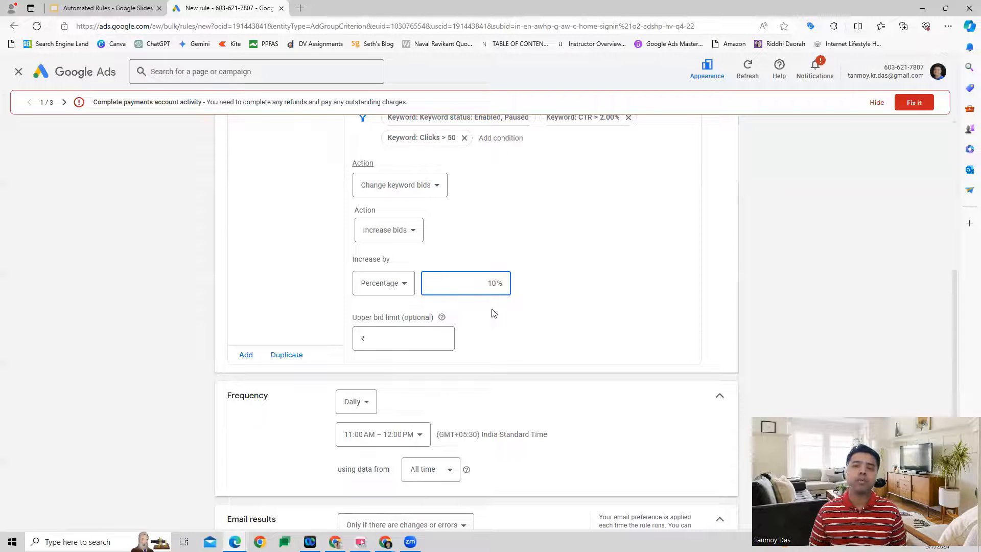
# - Set the upper bid limit to ₹50 and save the keyword rule
pyautogui.click(419, 339)
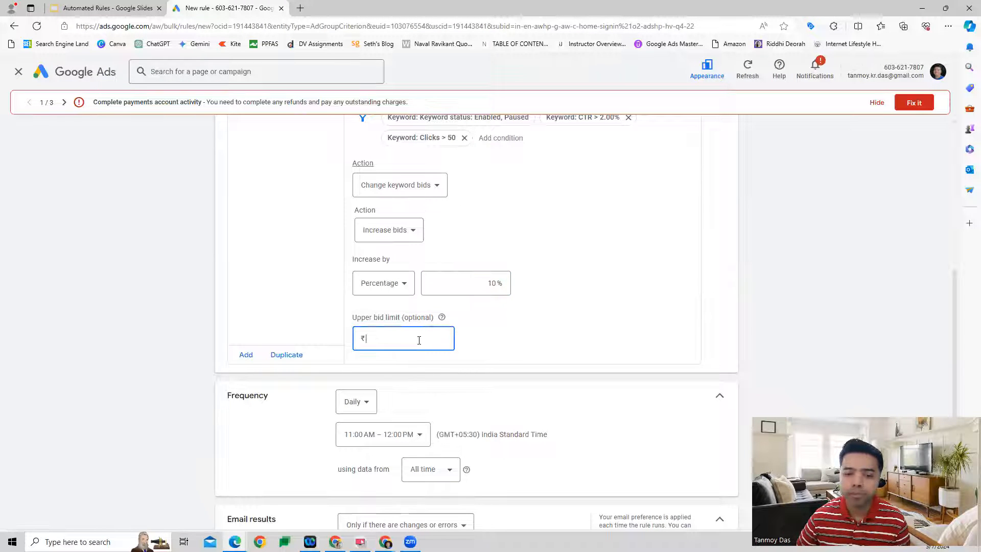
pyautogui.write('50')
pyautogui.click(538, 314)
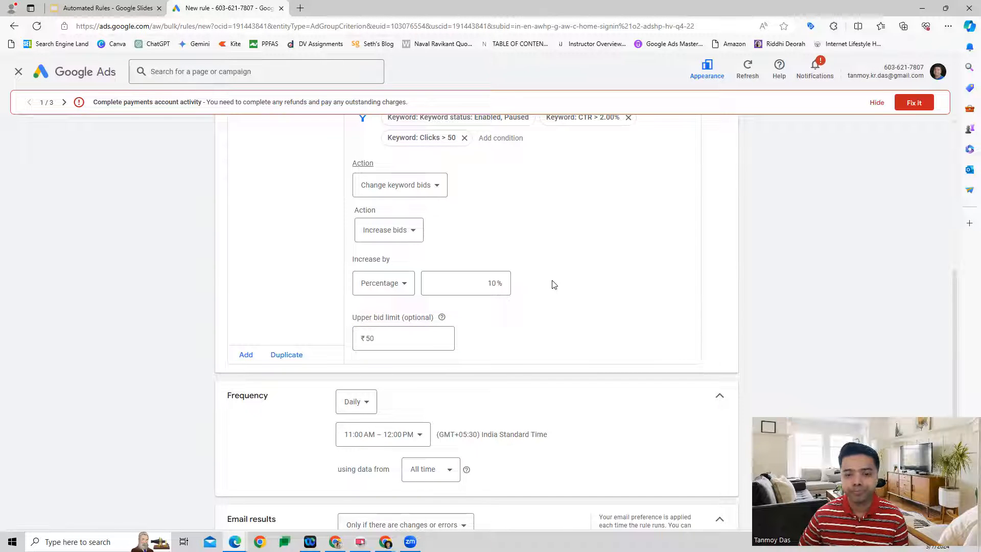
pyautogui.scroll(-3, 555, 285)
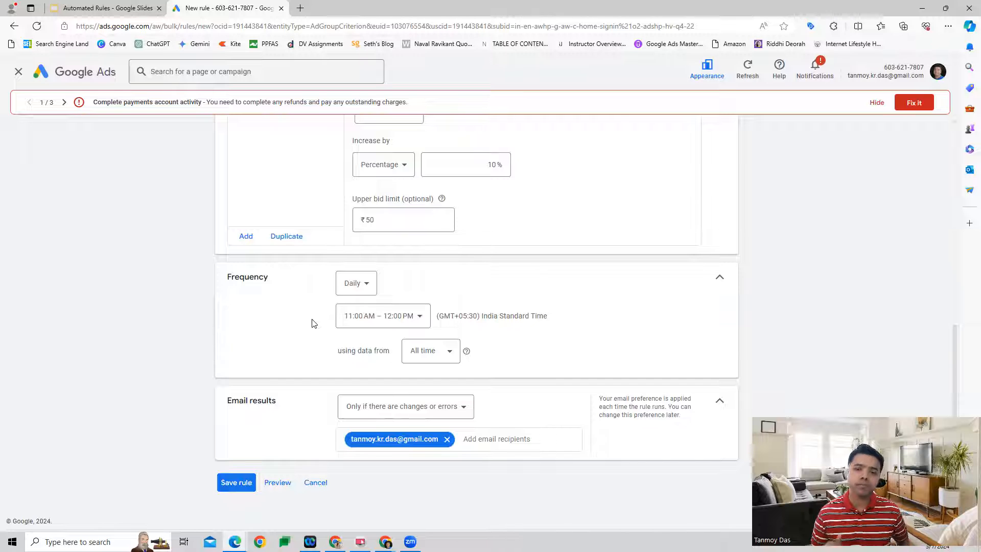
pyautogui.scroll(1, 483, 211)
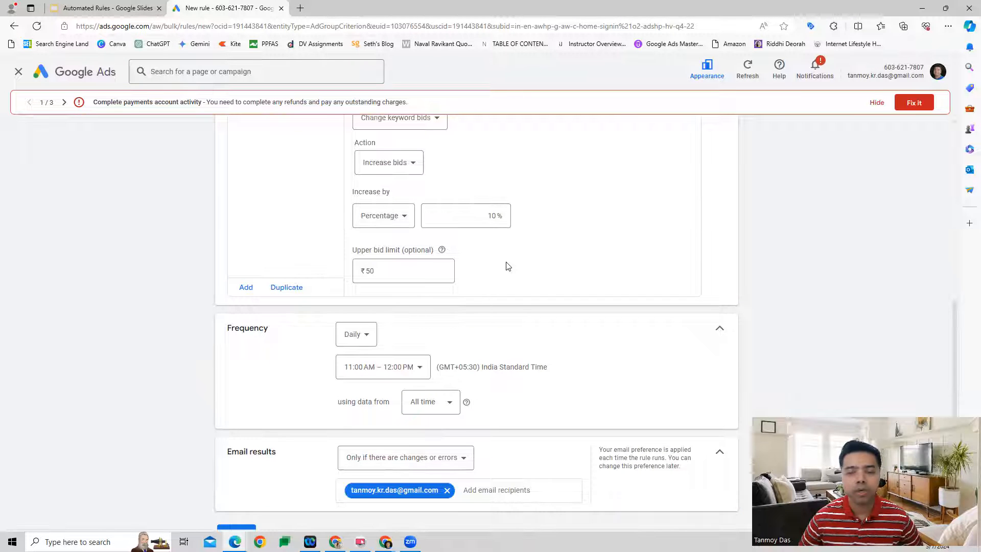
pyautogui.scroll(-1, 507, 267)
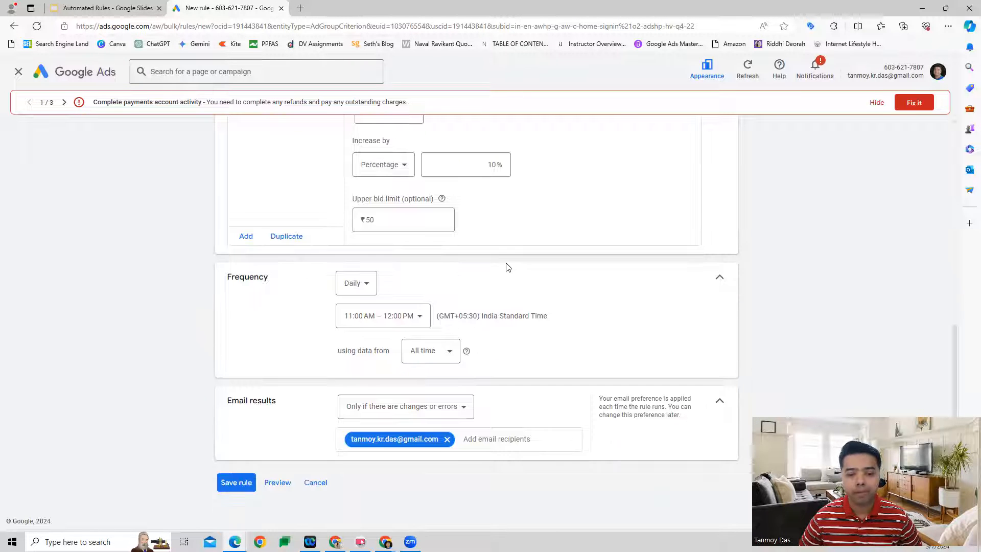
pyautogui.click(236, 484)
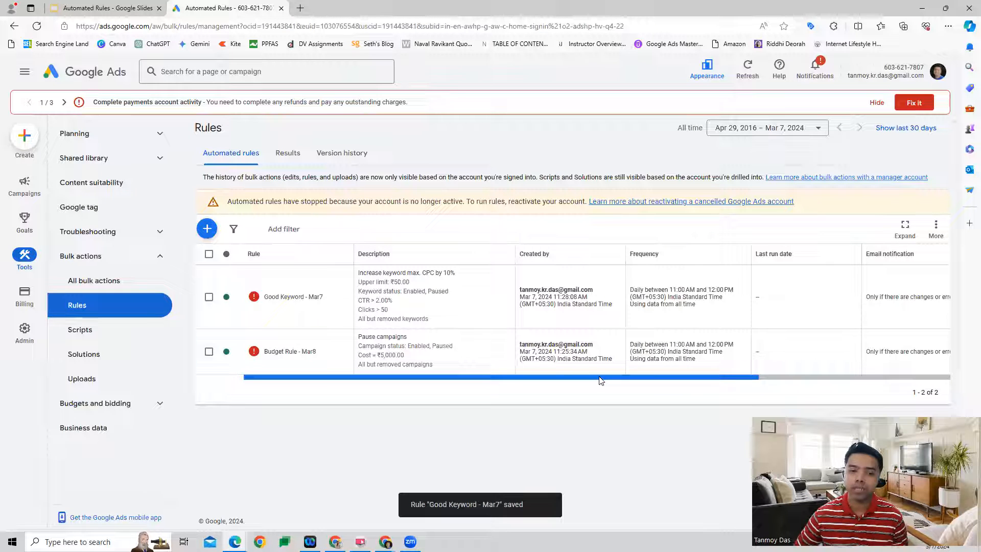
# - Start another keyword rule and name it "Bad Keyword - Mar7"
pyautogui.click(210, 231)
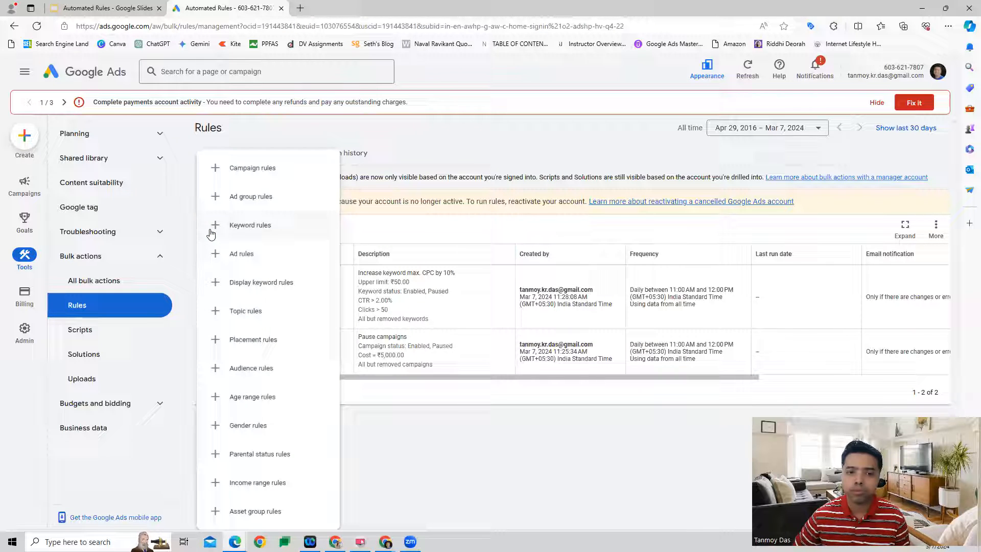
pyautogui.click(263, 224)
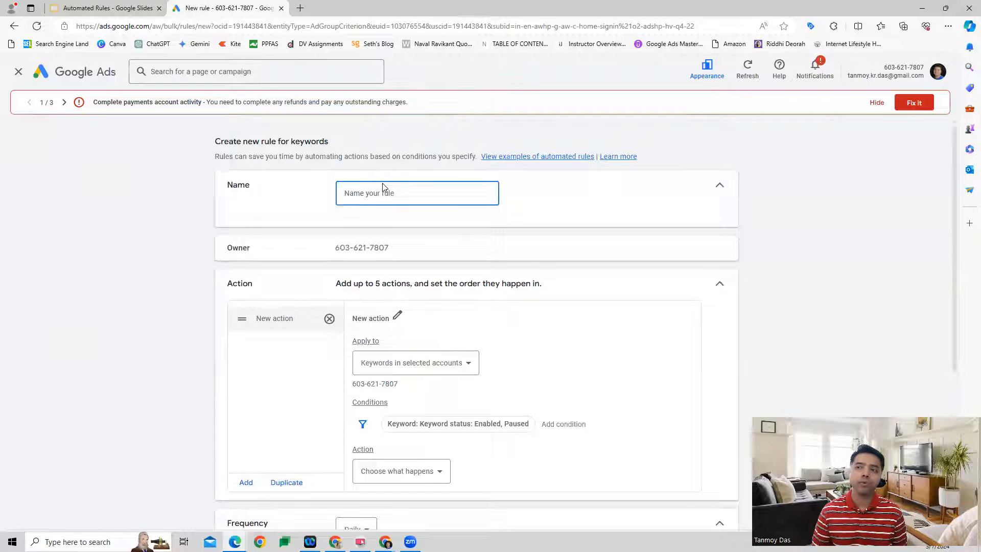
pyautogui.write('Bad Keyword')
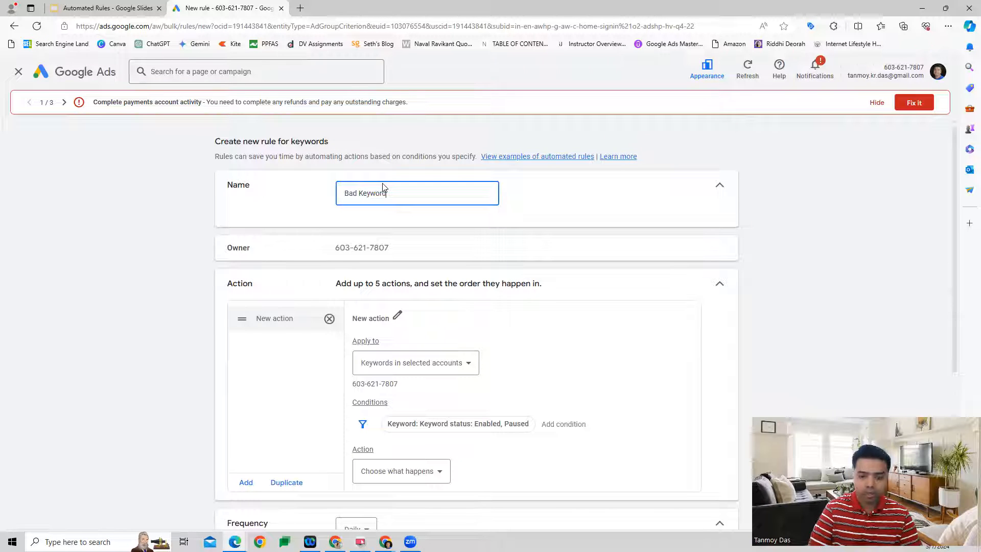
pyautogui.write(' - Mar7')
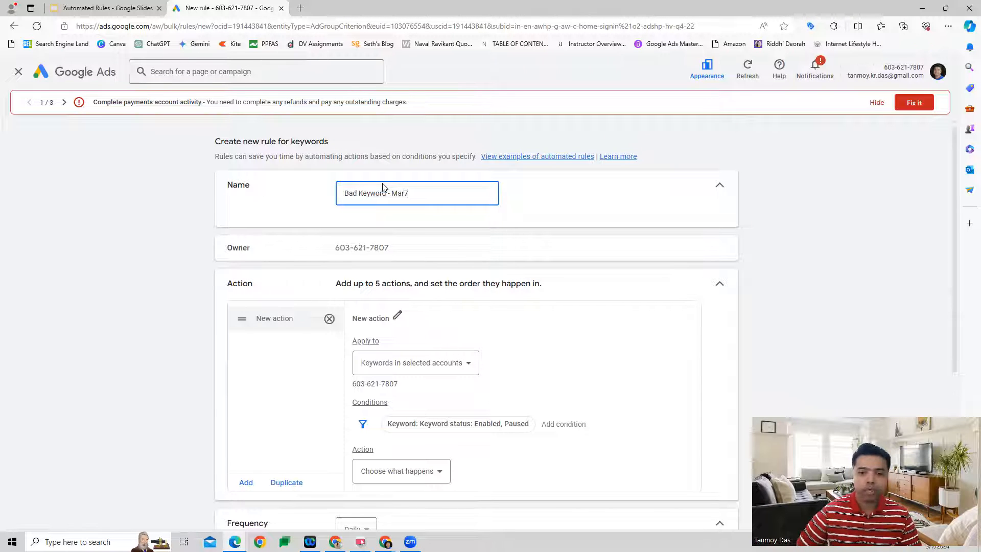
pyautogui.click(771, 228)
# - Add a keyword-level condition to the new rule requiring CTR < 1%
pyautogui.scroll(-2, 762, 266)
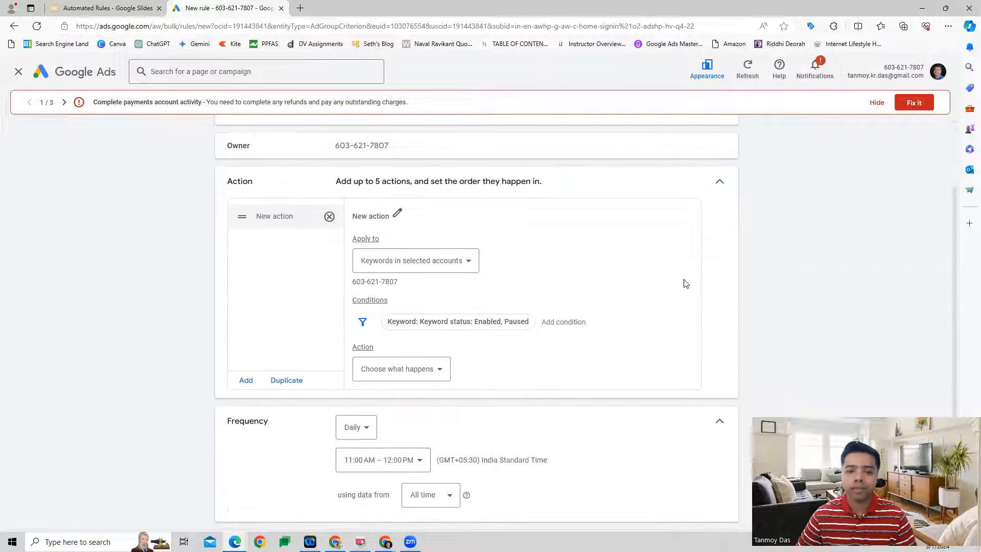
pyautogui.click(555, 322)
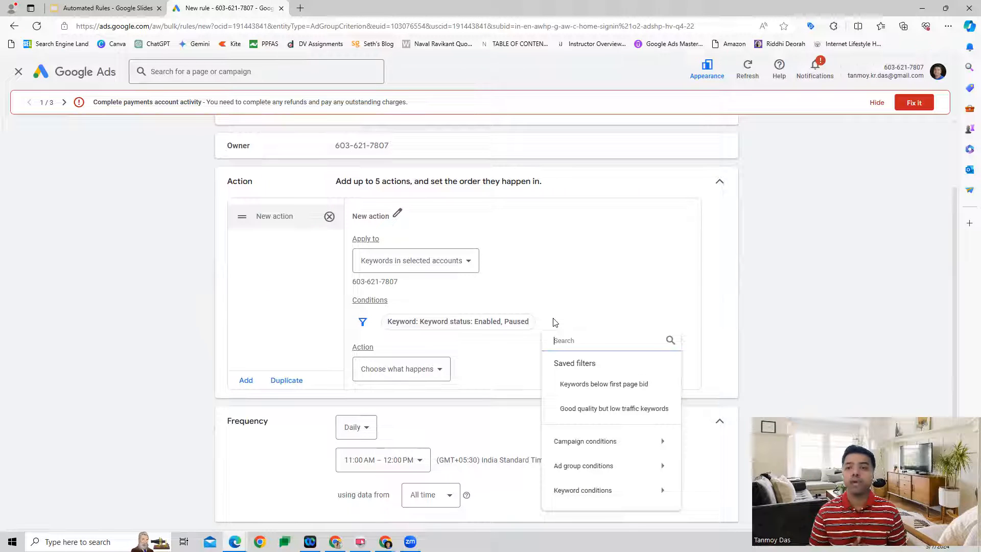
pyautogui.write('ctr')
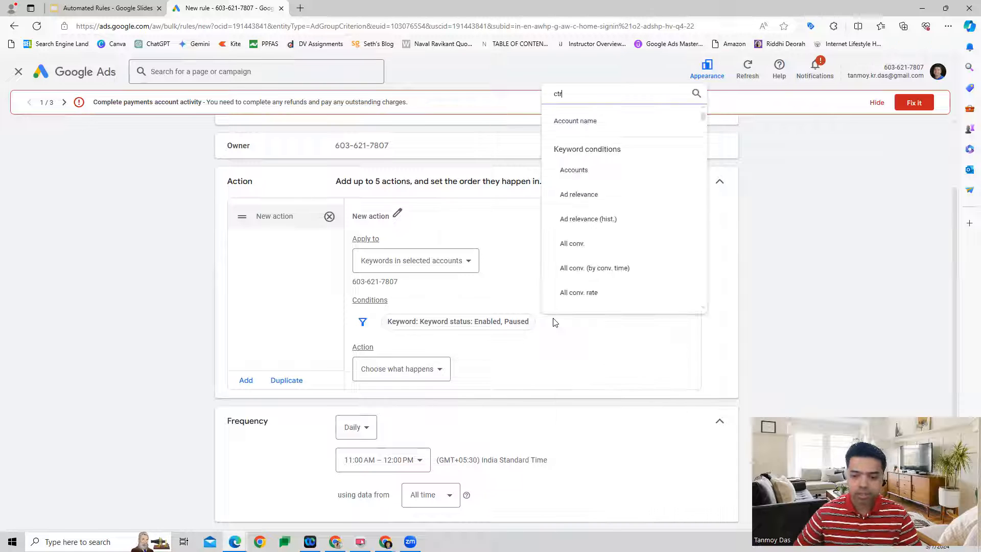
pyautogui.click(585, 285)
pyautogui.click(559, 382)
pyautogui.click(558, 413)
pyautogui.write('1')
pyautogui.click(662, 420)
# - Add a keyword-level condition to the bad-keyword rule requiring Clicks < 10
pyautogui.click(411, 350)
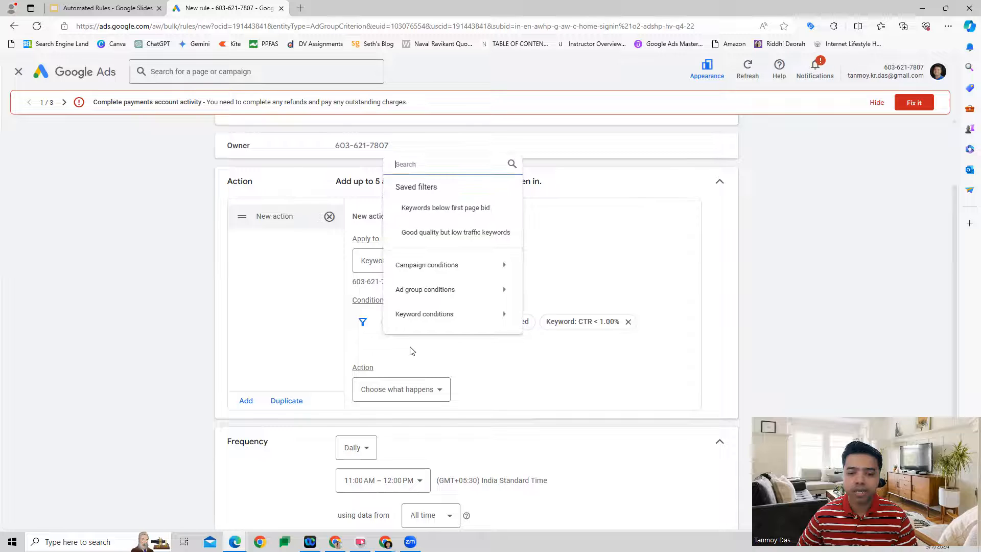
pyautogui.write('clic')
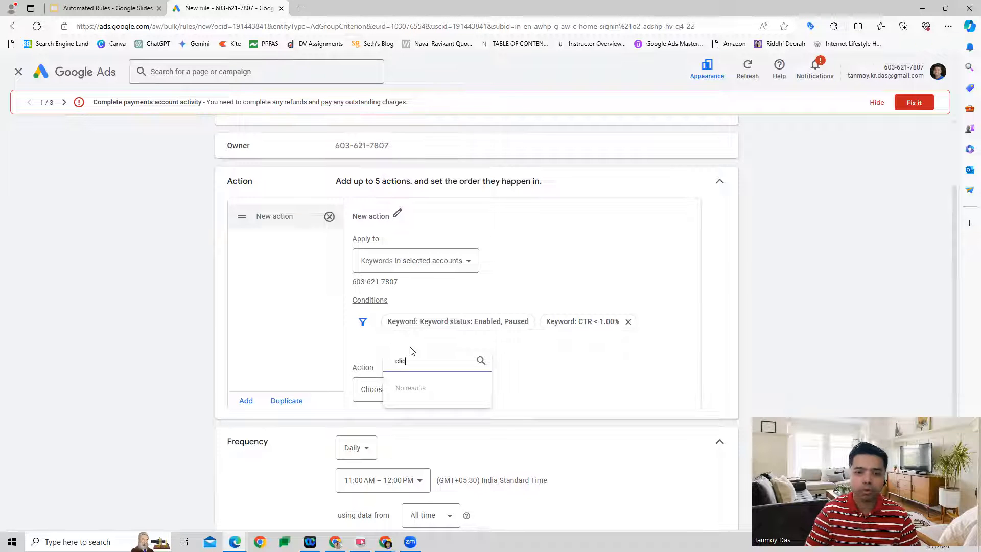
pyautogui.scroll(-8, 445, 259)
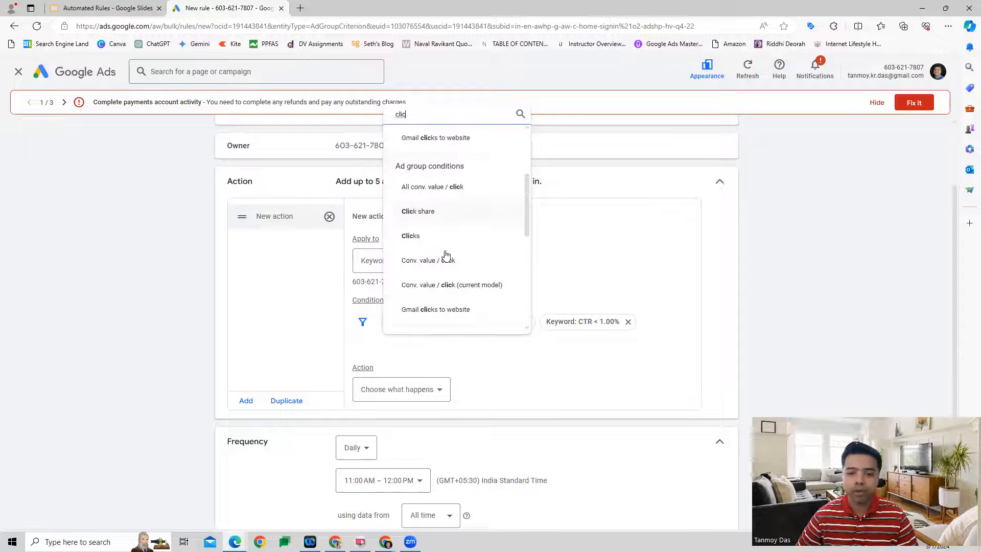
pyautogui.click(427, 324)
pyautogui.click(440, 402)
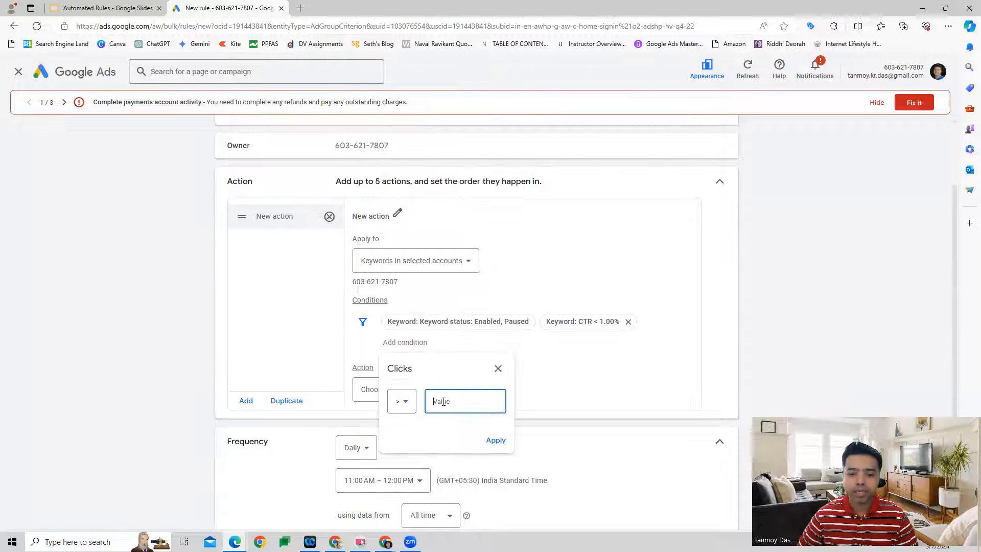
pyautogui.click(402, 402)
pyautogui.click(422, 378)
pyautogui.click(497, 442)
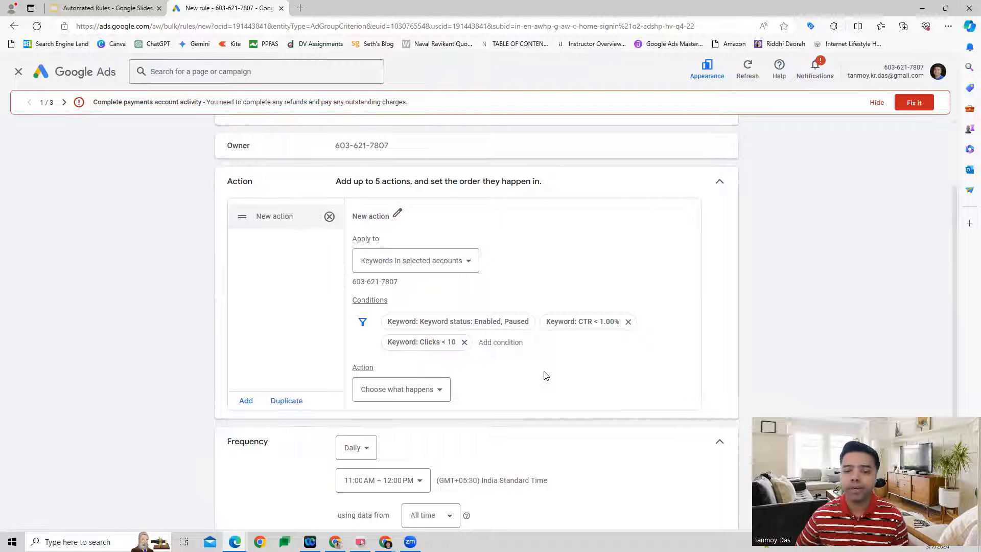
# - Set the bad-keyword rule's action to change keyword bids, decreasing them by 5%
pyautogui.click(440, 391)
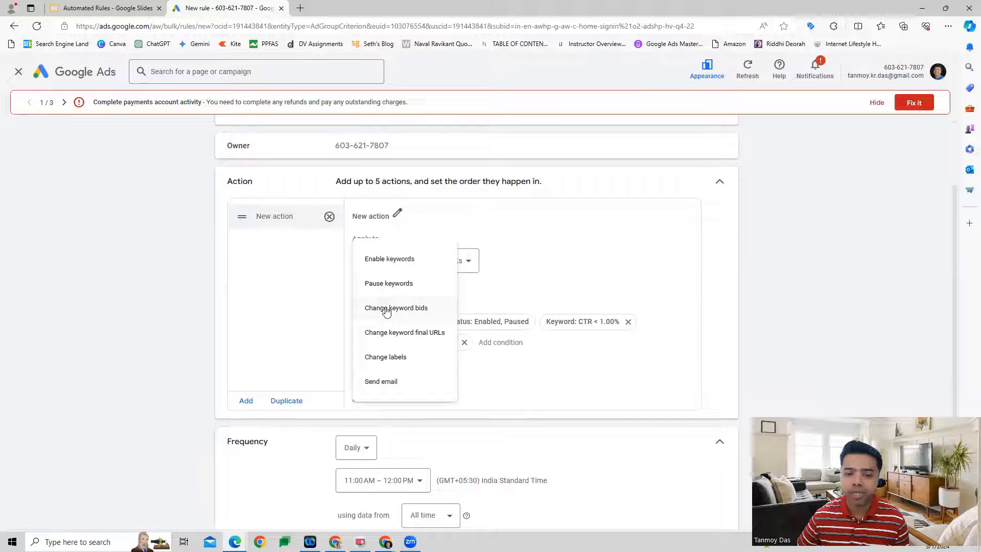
pyautogui.click(411, 318)
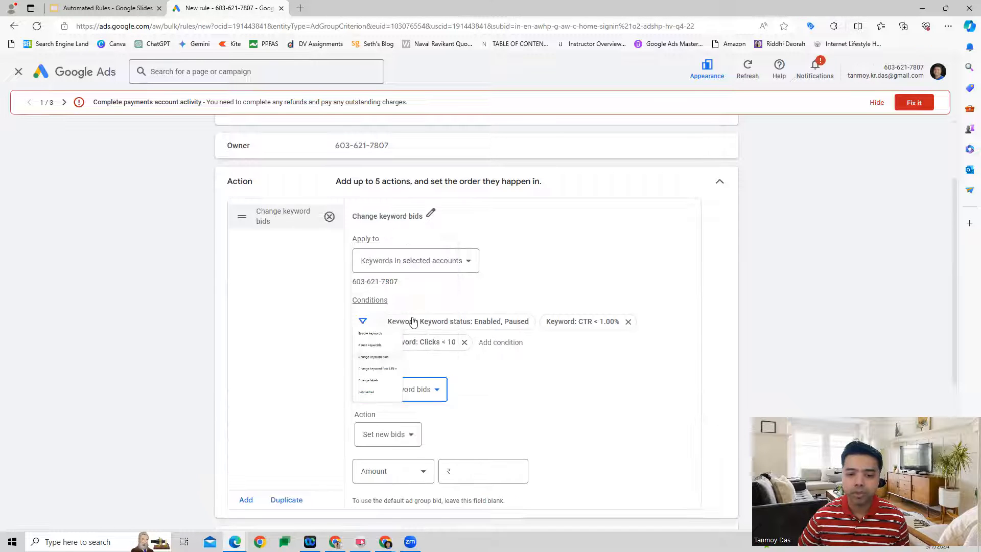
pyautogui.scroll(-3, 508, 379)
pyautogui.click(386, 281)
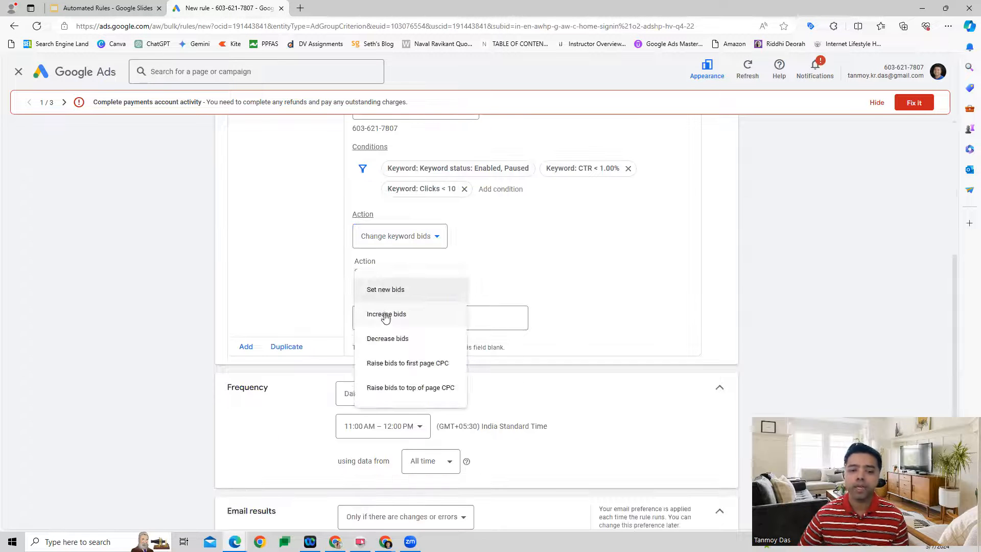
pyautogui.click(387, 339)
pyautogui.click(474, 338)
pyautogui.write('5')
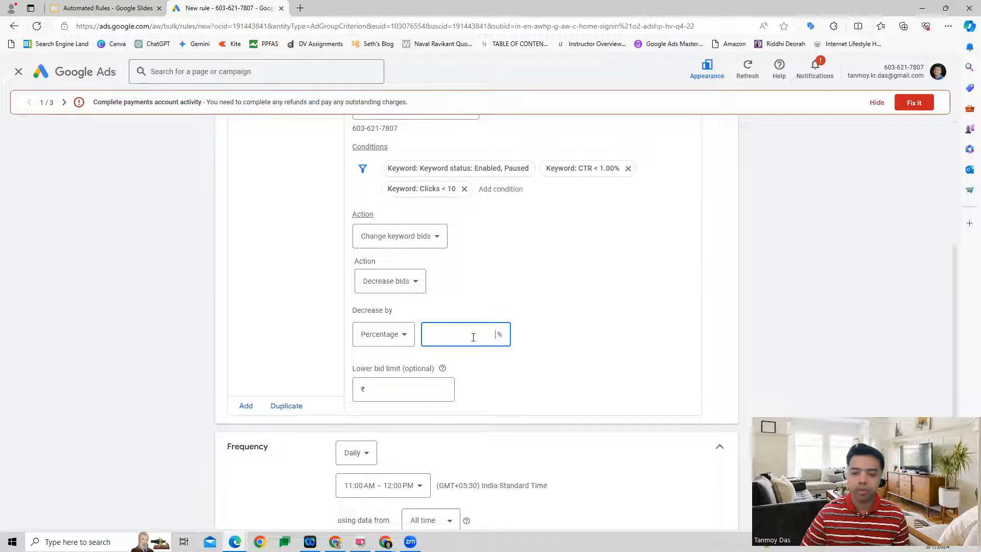
# - Set the bad-keyword rule's lower bid limit to ₹5 and save the rule
pyautogui.click(396, 387)
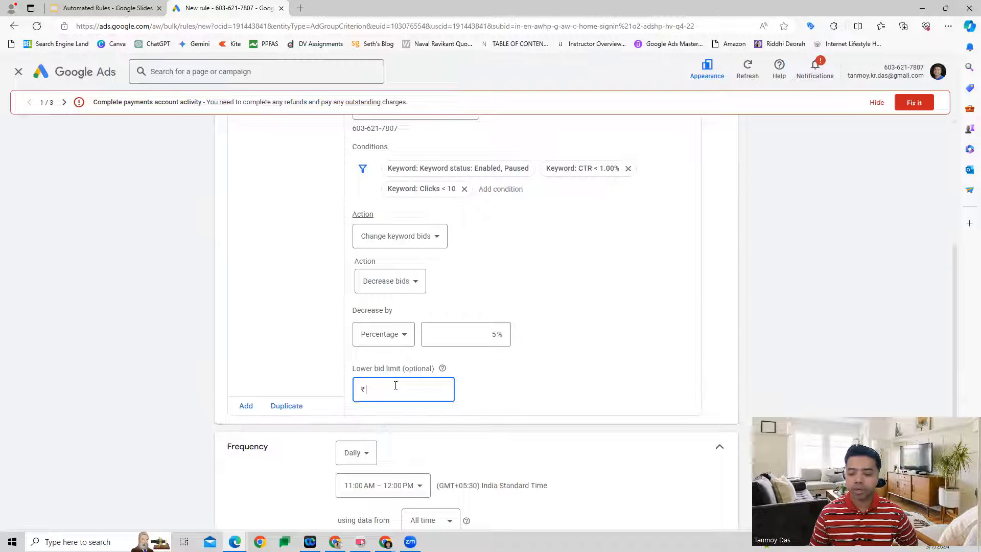
pyautogui.click(568, 361)
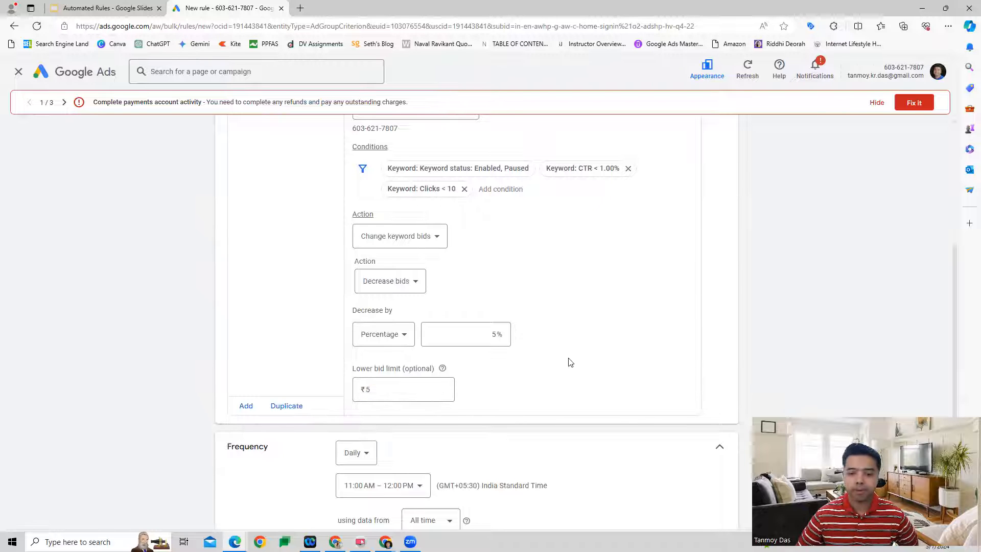
pyautogui.scroll(-3, 590, 304)
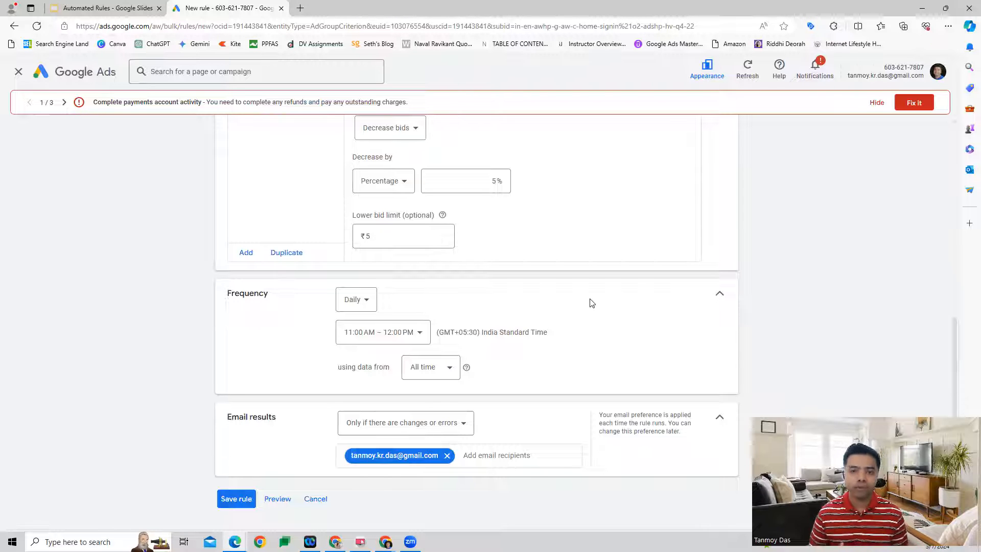
pyautogui.scroll(-1, 432, 302)
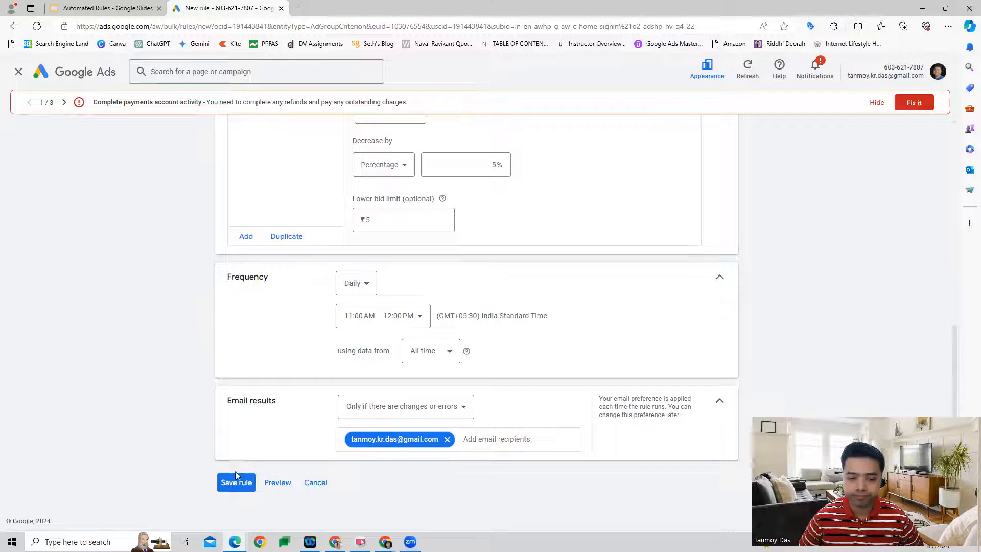
pyautogui.click(237, 483)
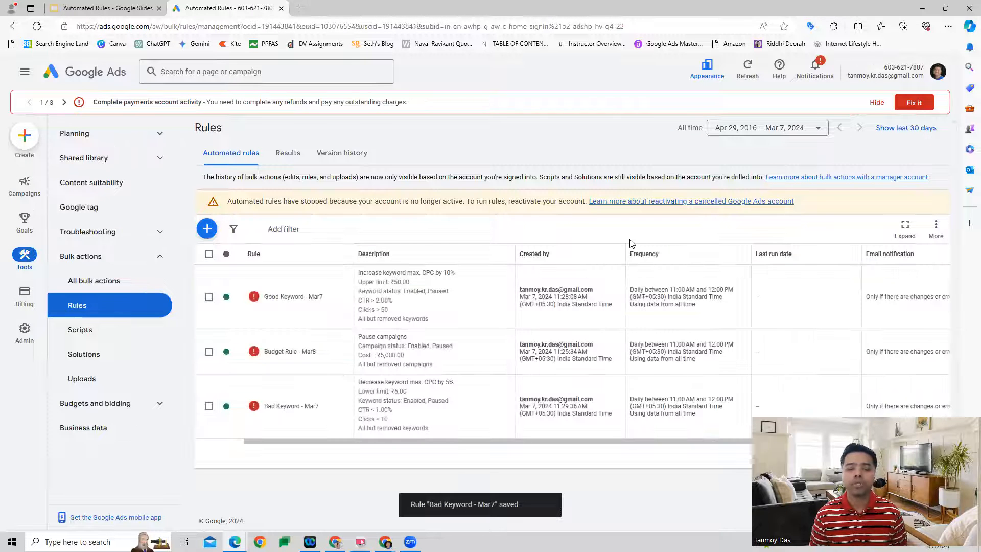
pyautogui.click(207, 229)
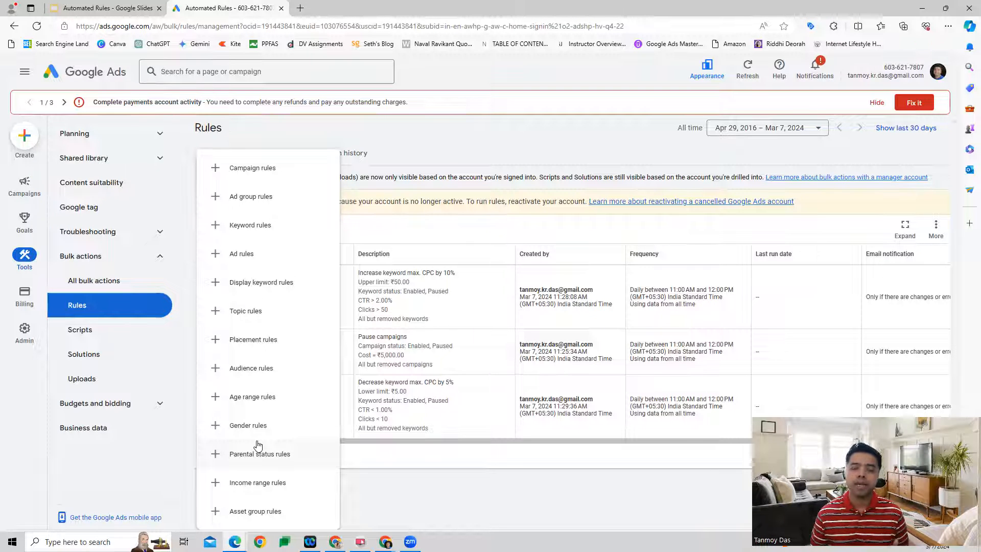
pyautogui.click(464, 148)
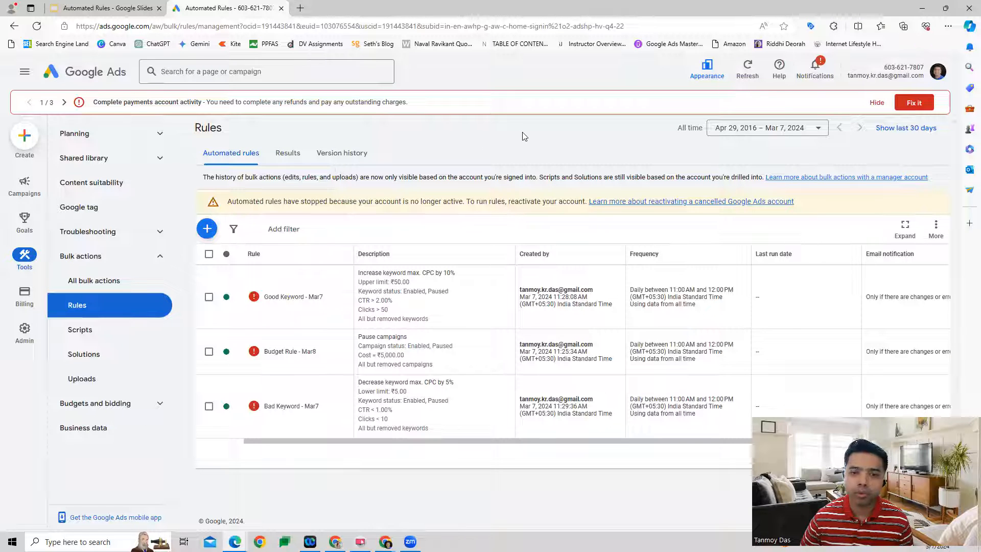